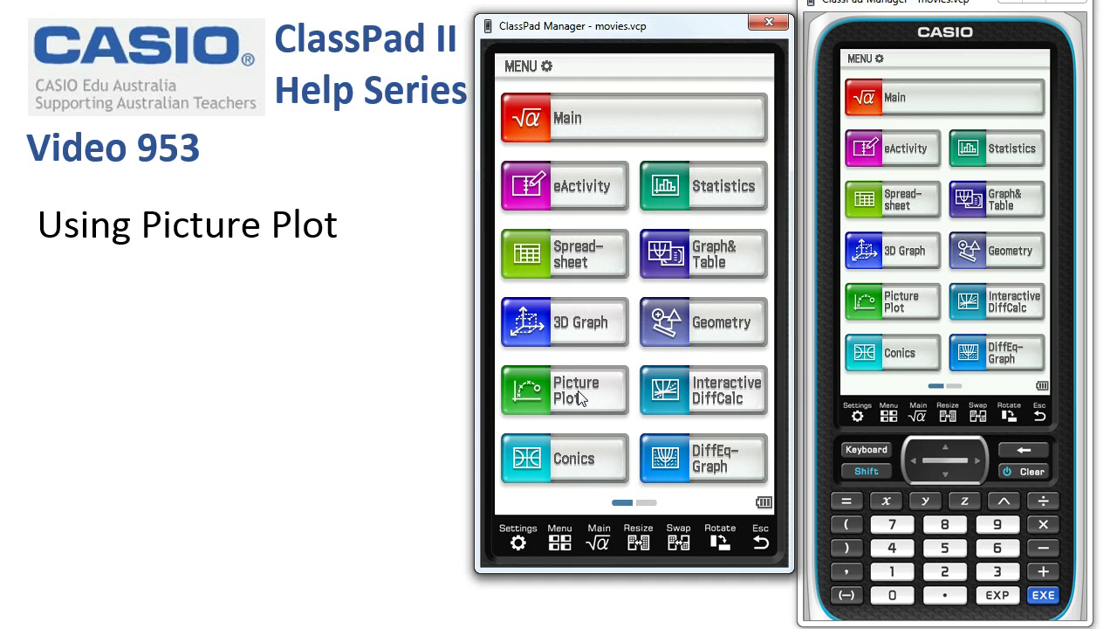
Step: Launch Picture Plot from the main menu and bring up its File menu
click(580, 398)
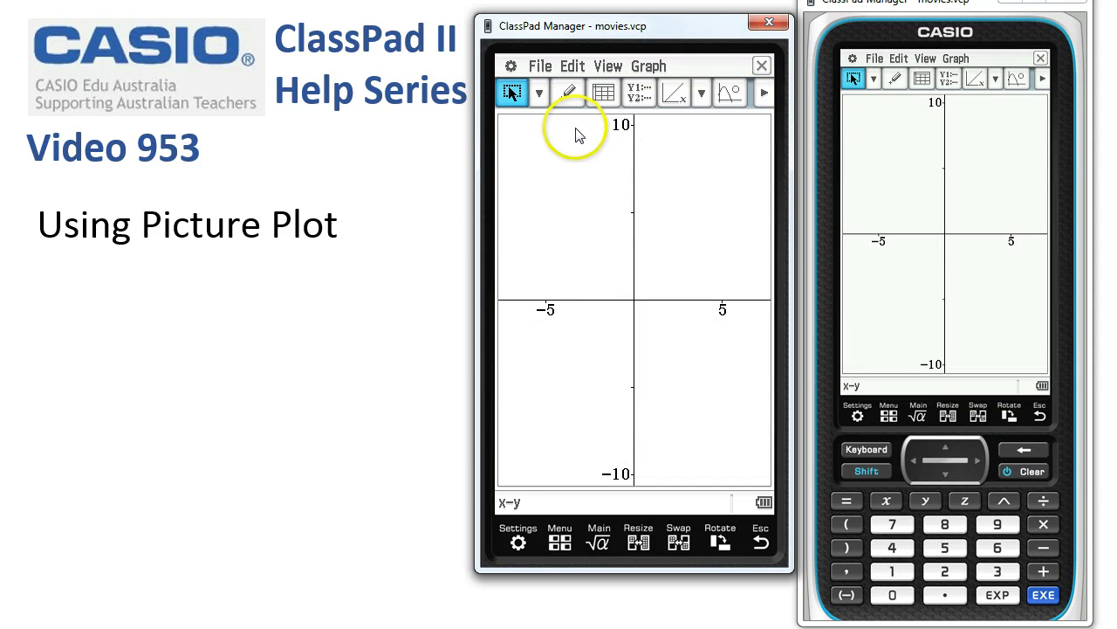
click(541, 67)
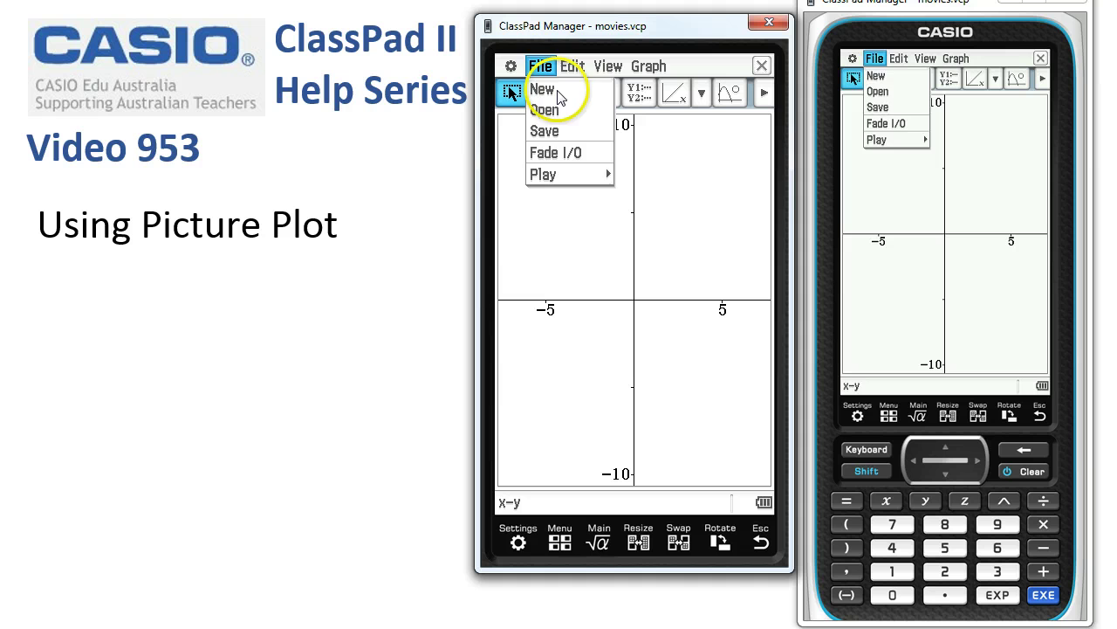
click(702, 190)
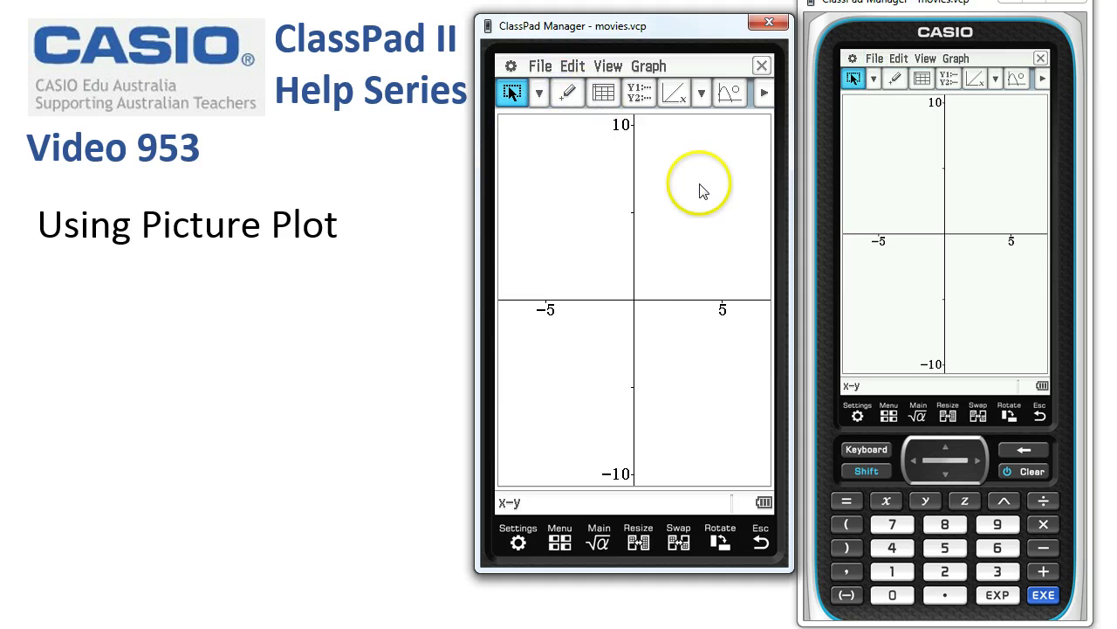
click(547, 69)
Step: Open Steel_tower.c2p from the Picture folder as the graph's background photo
click(542, 110)
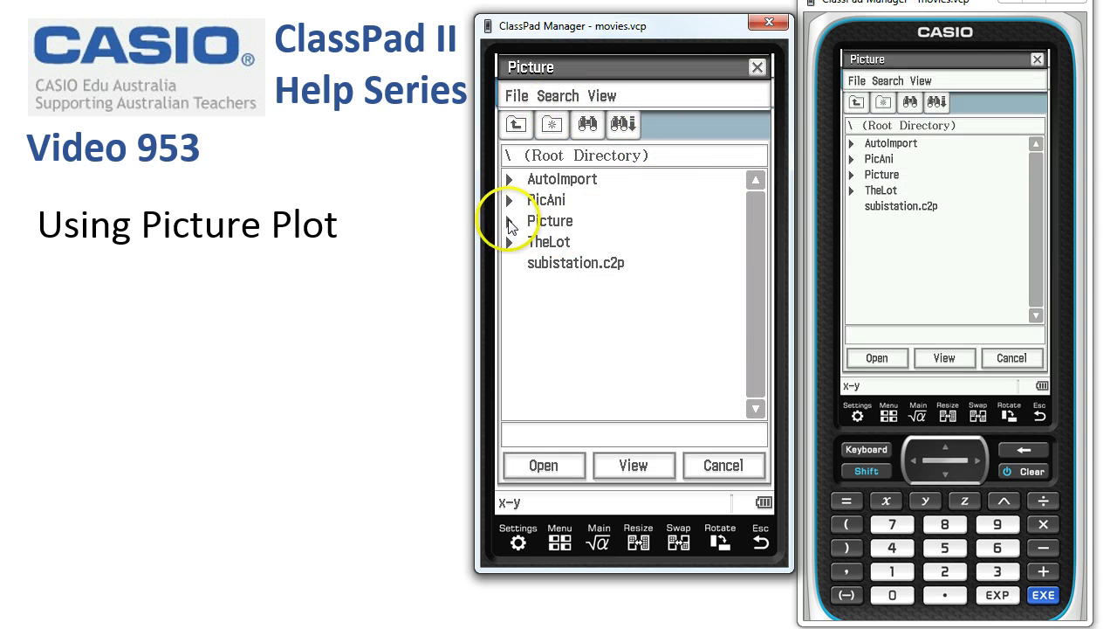
click(512, 225)
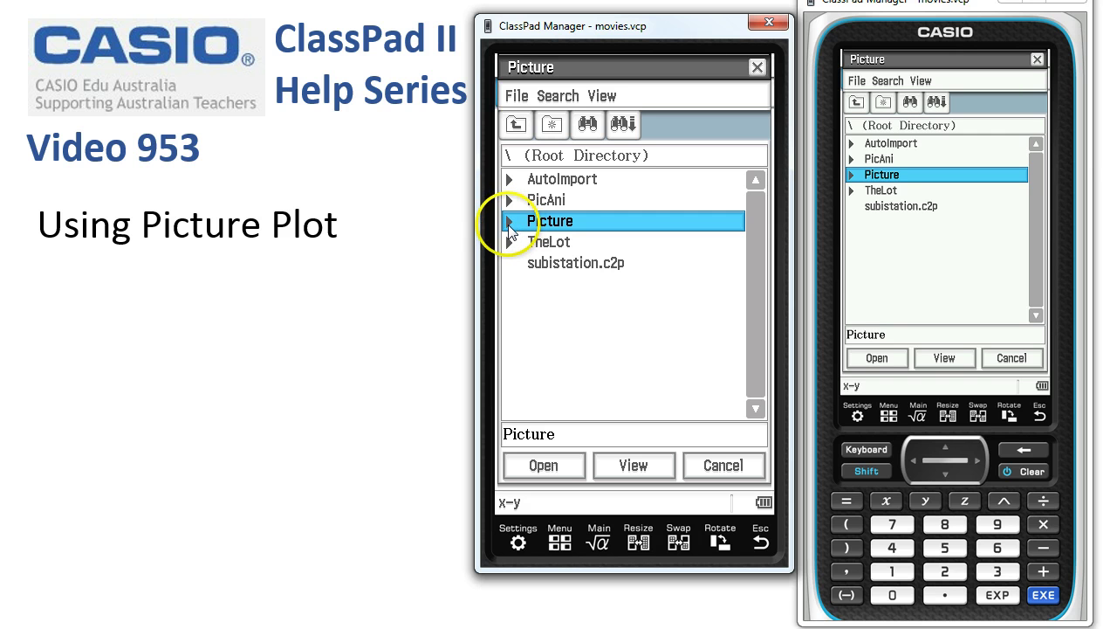
click(509, 224)
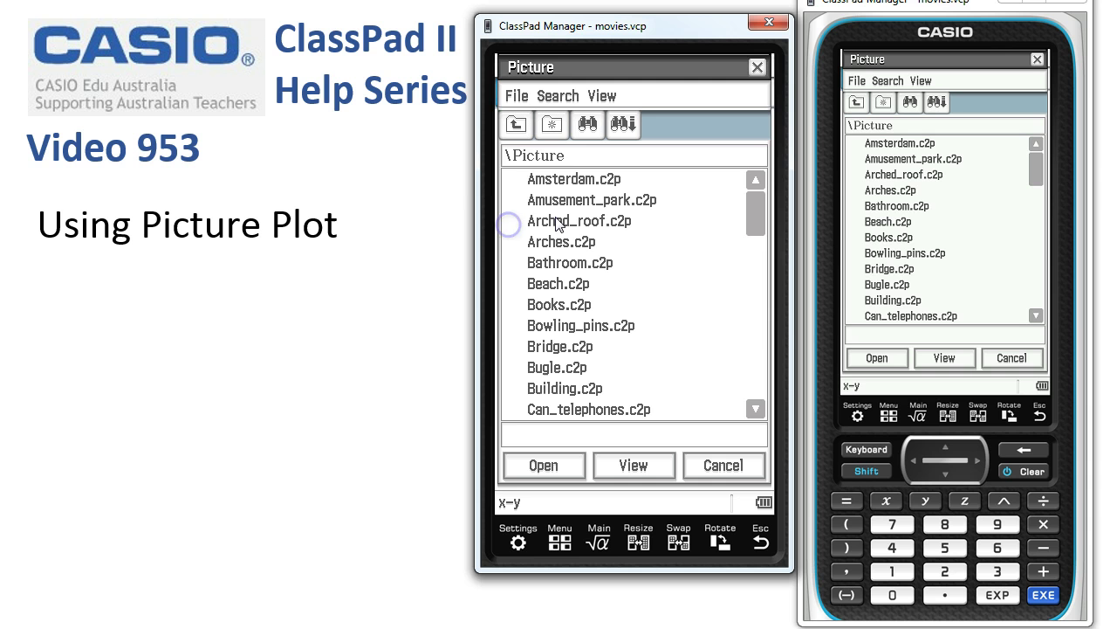
click(756, 337)
click(757, 337)
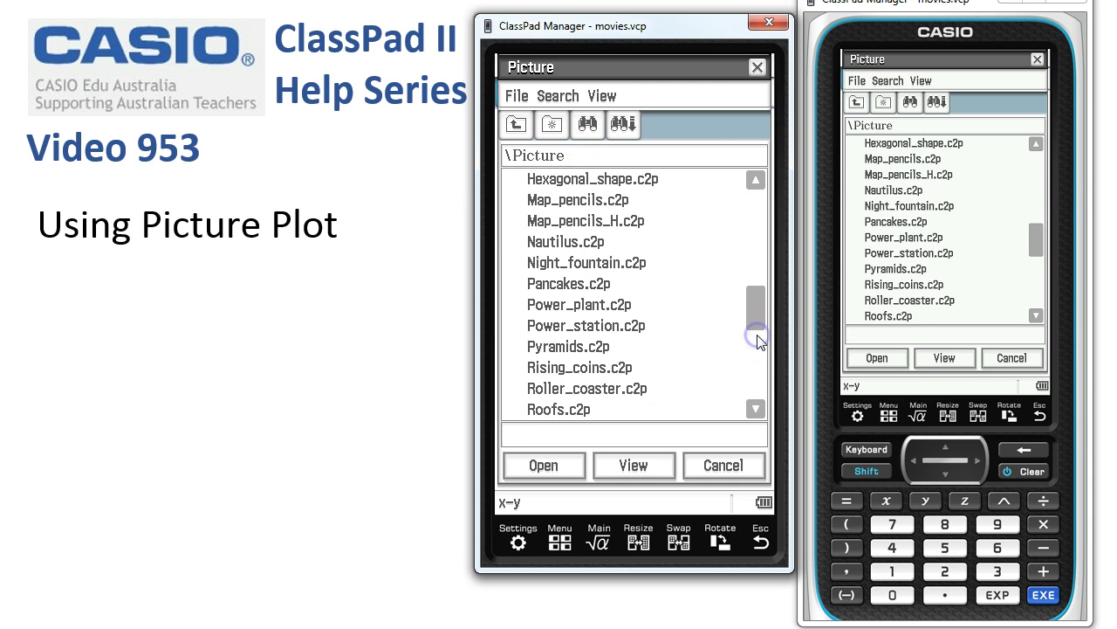
click(755, 368)
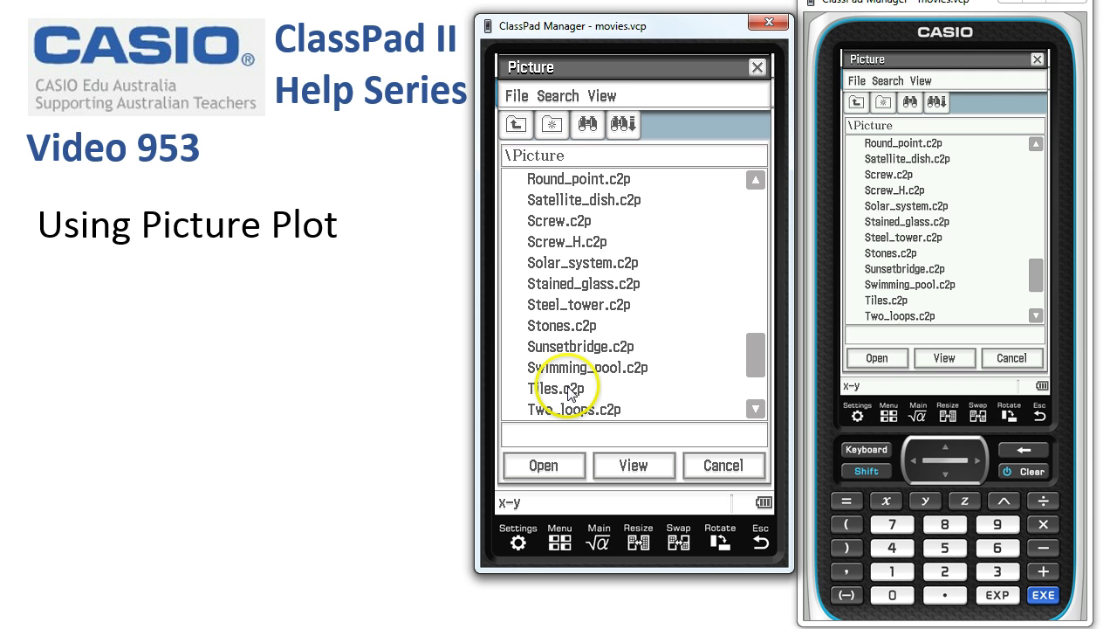
click(568, 311)
click(544, 463)
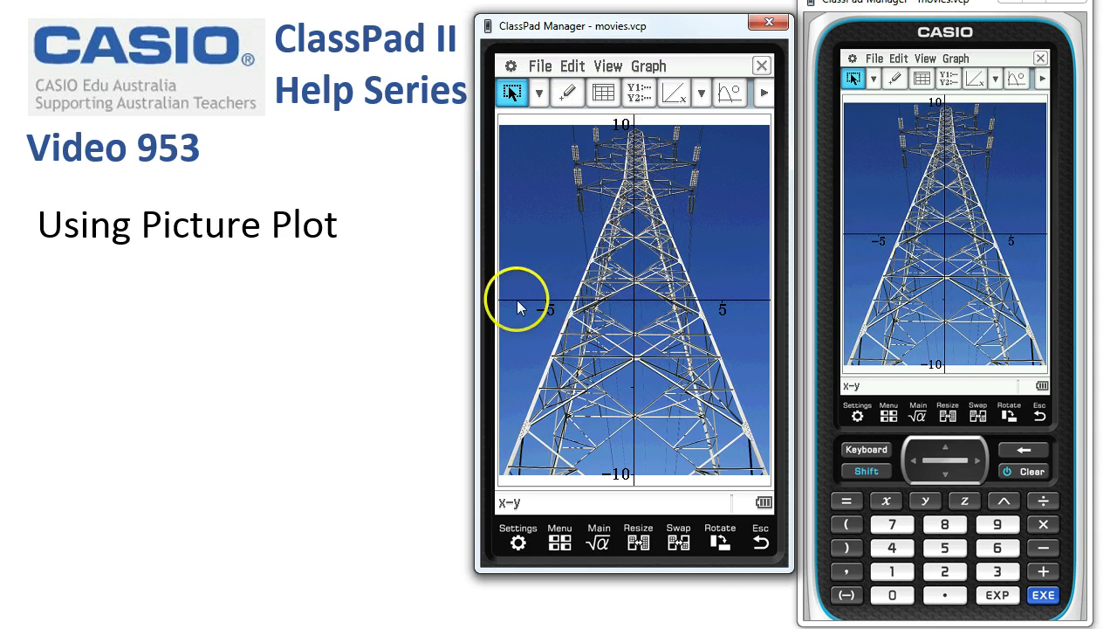
Step: Set Fade I/O on the steel tower photo to 20%, after trying 40% and 85%
click(551, 72)
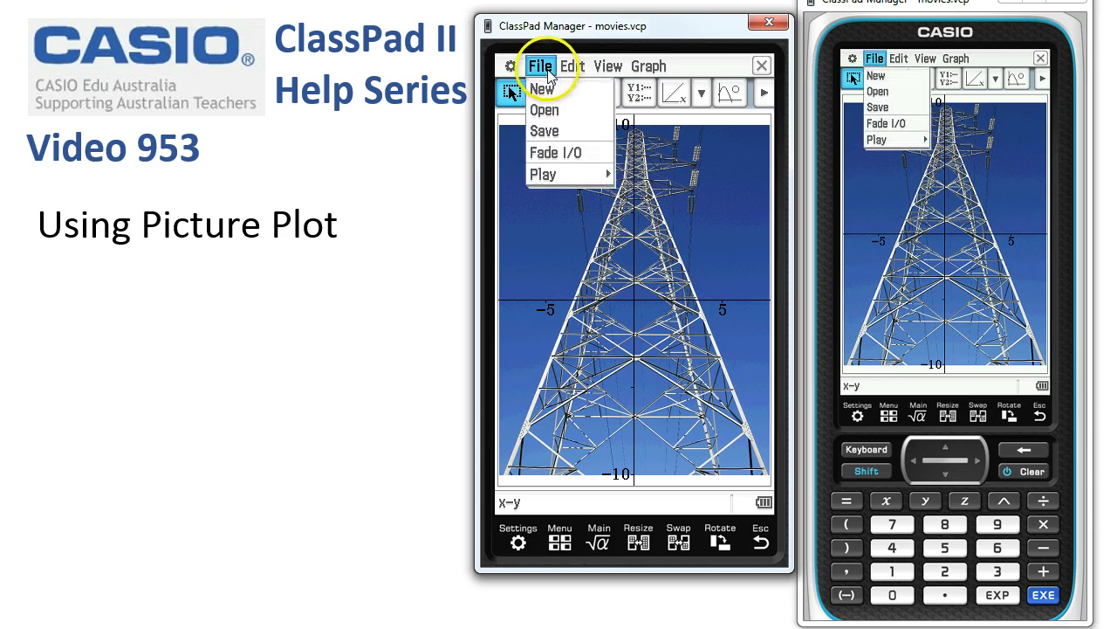
click(570, 154)
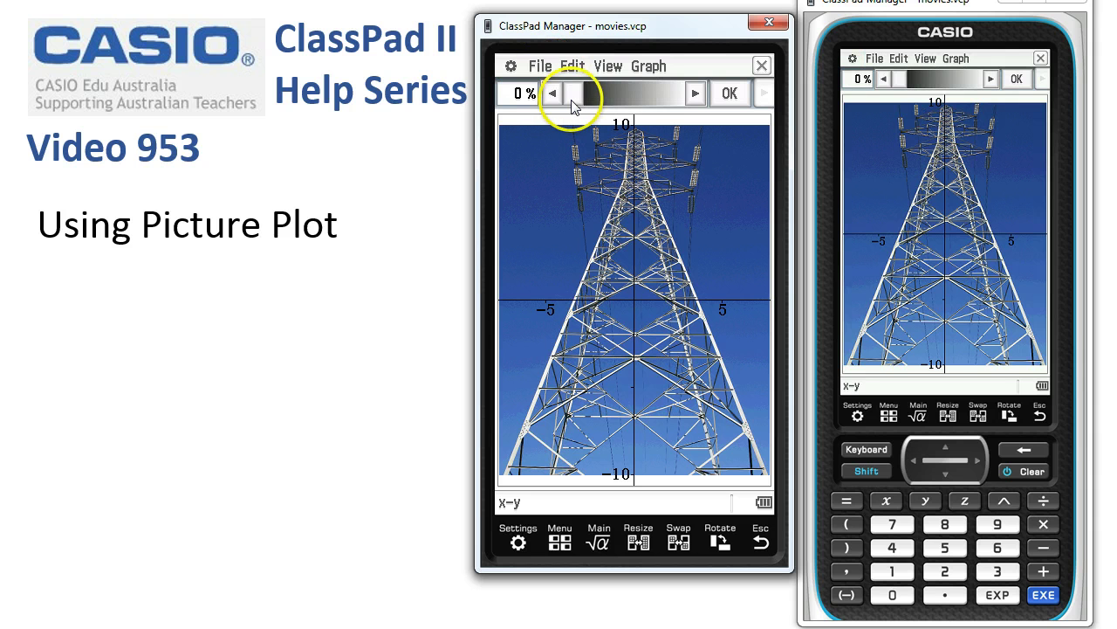
click(615, 98)
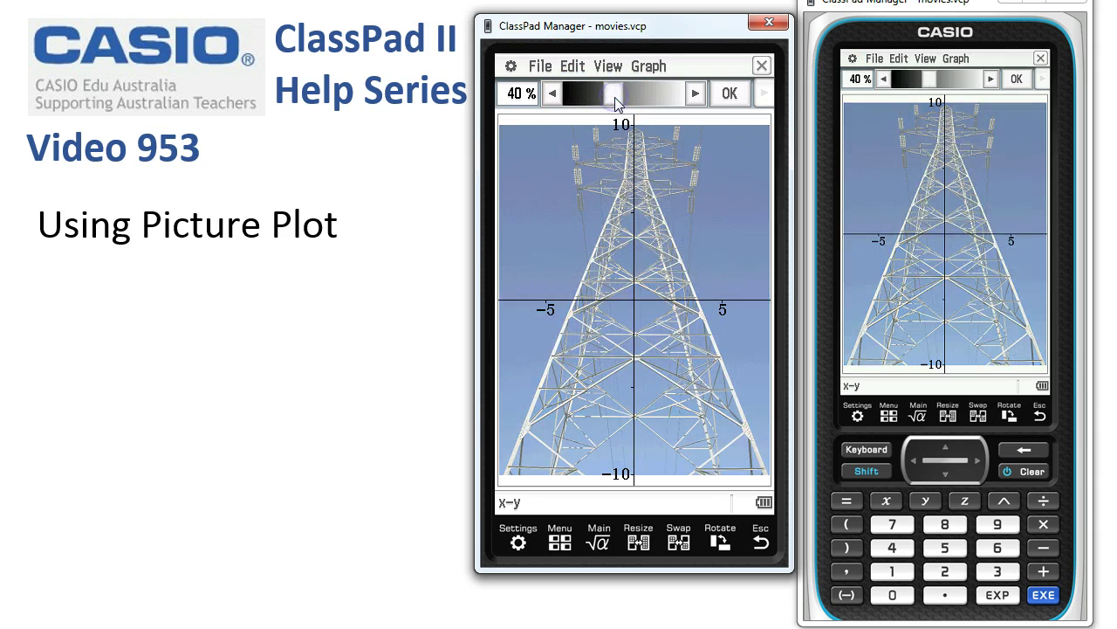
click(661, 103)
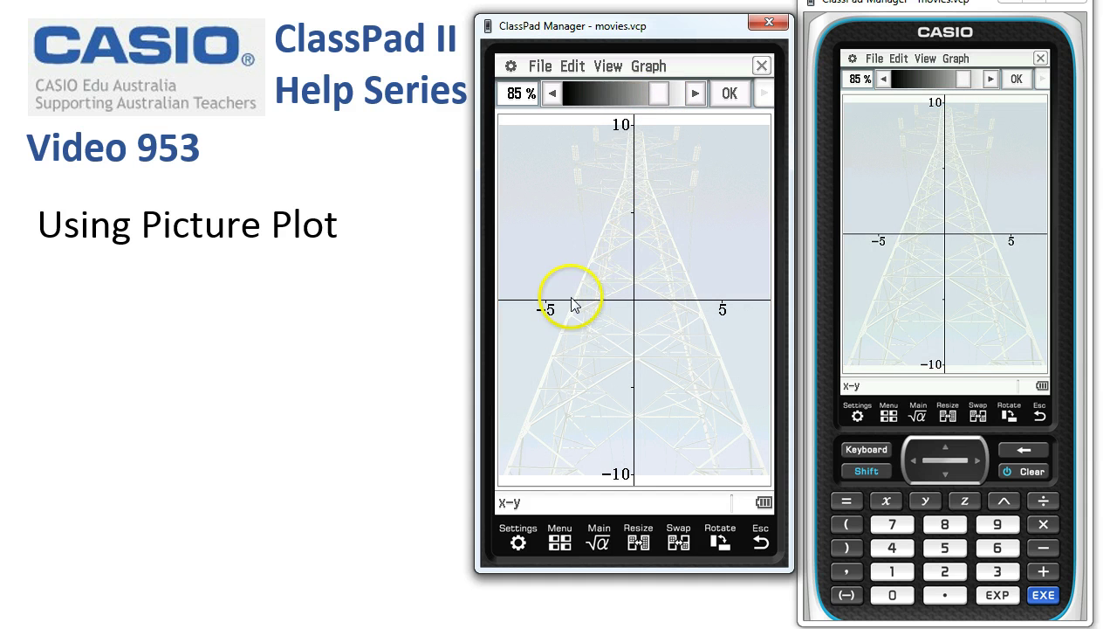
click(594, 98)
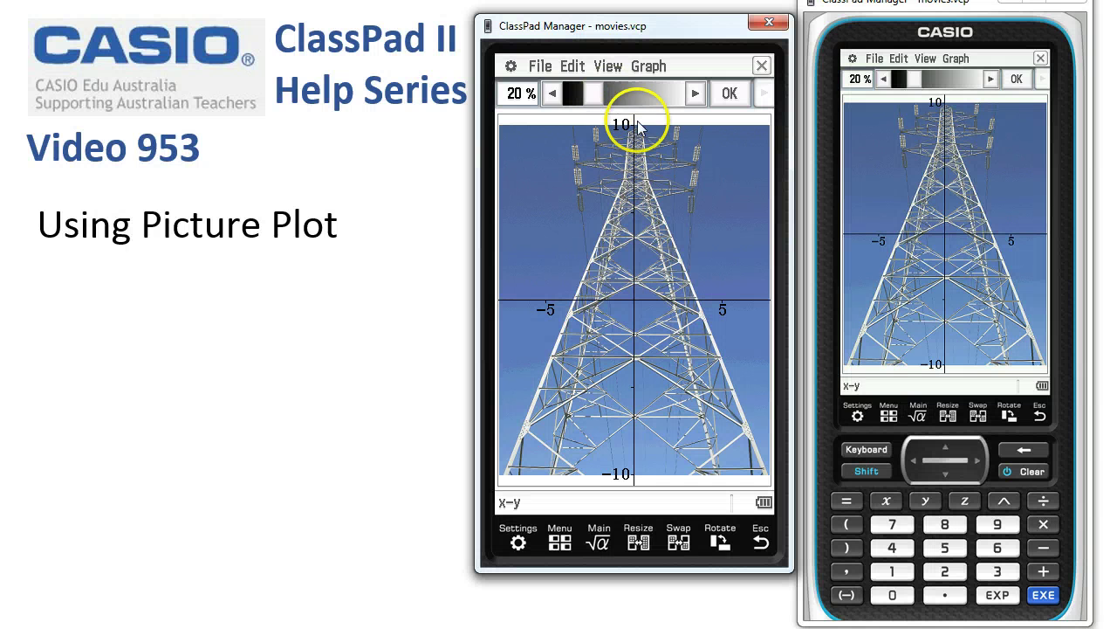
click(738, 102)
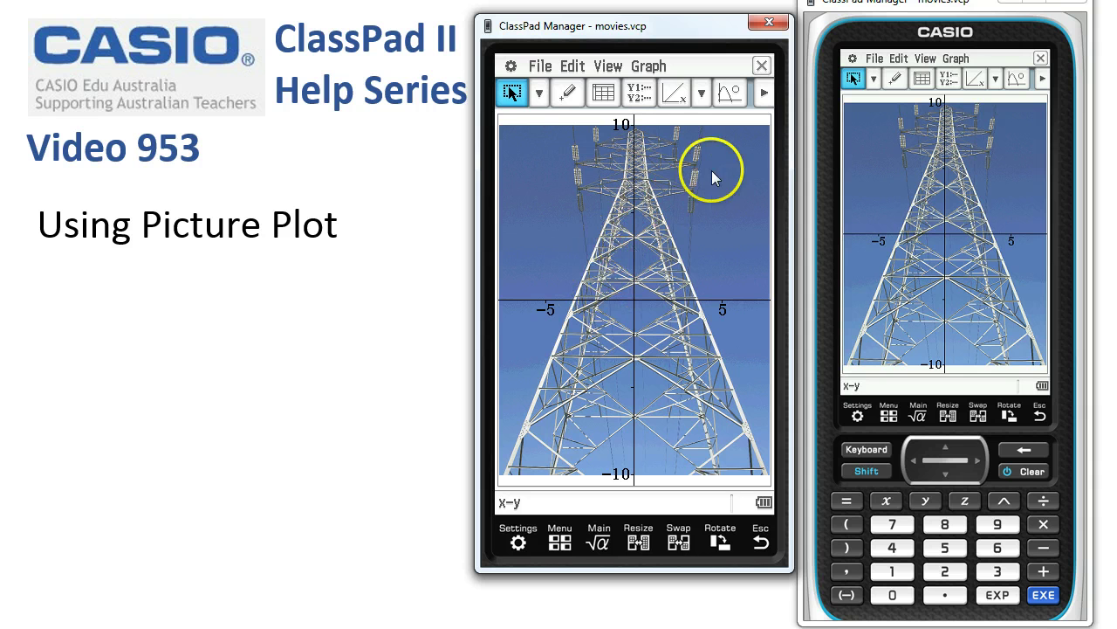
Step: Cycle the axes/grid display to full grid lines over the photo, then restore the Graph toolbar
click(608, 66)
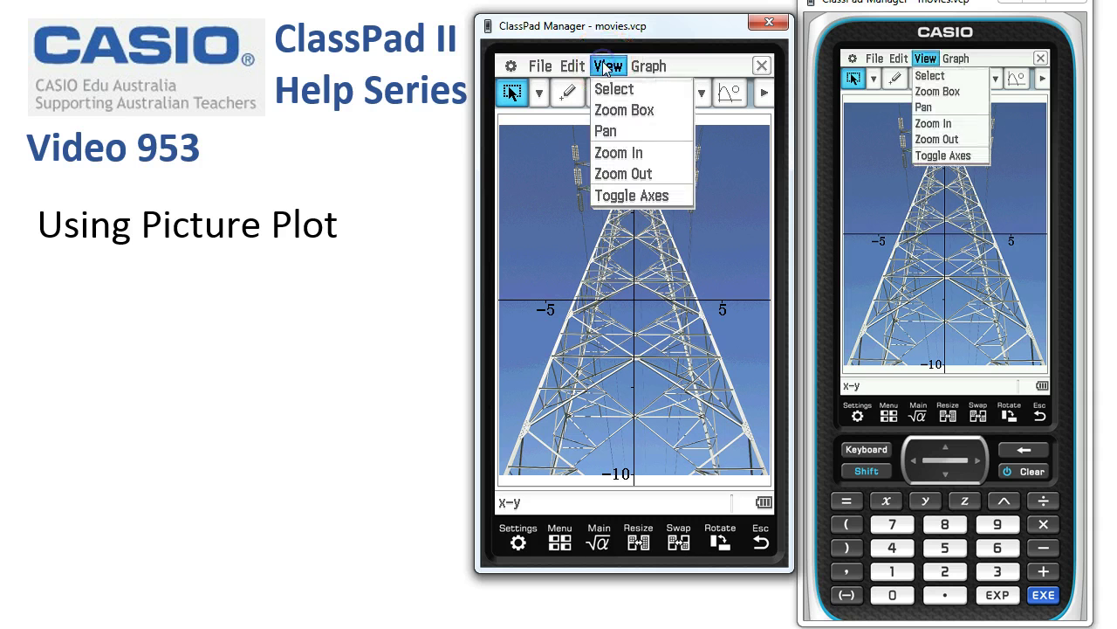
click(648, 197)
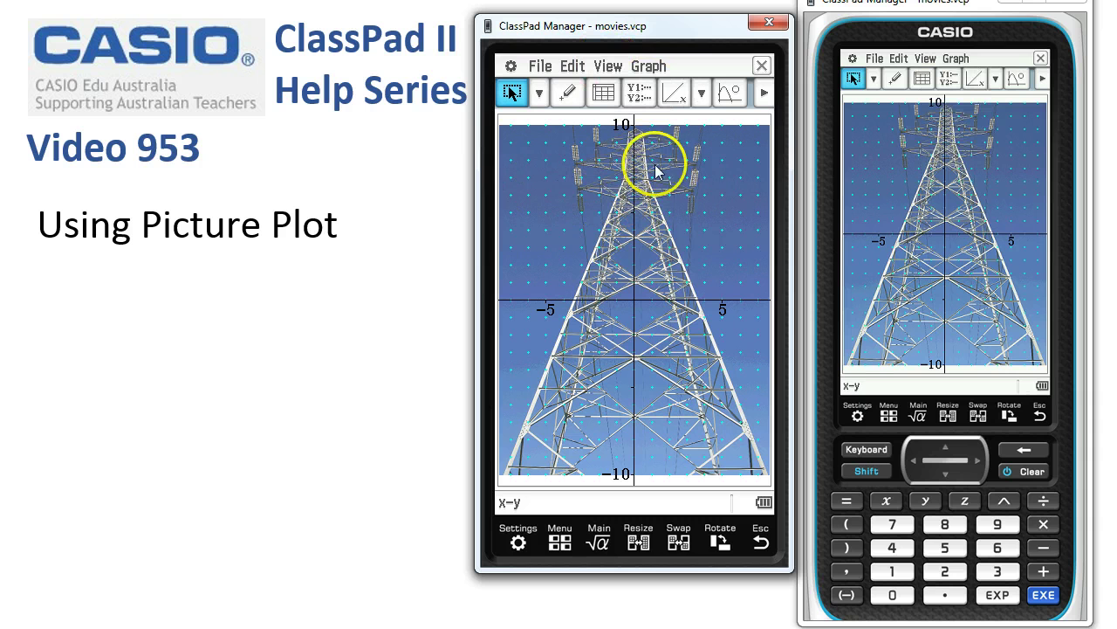
click(765, 93)
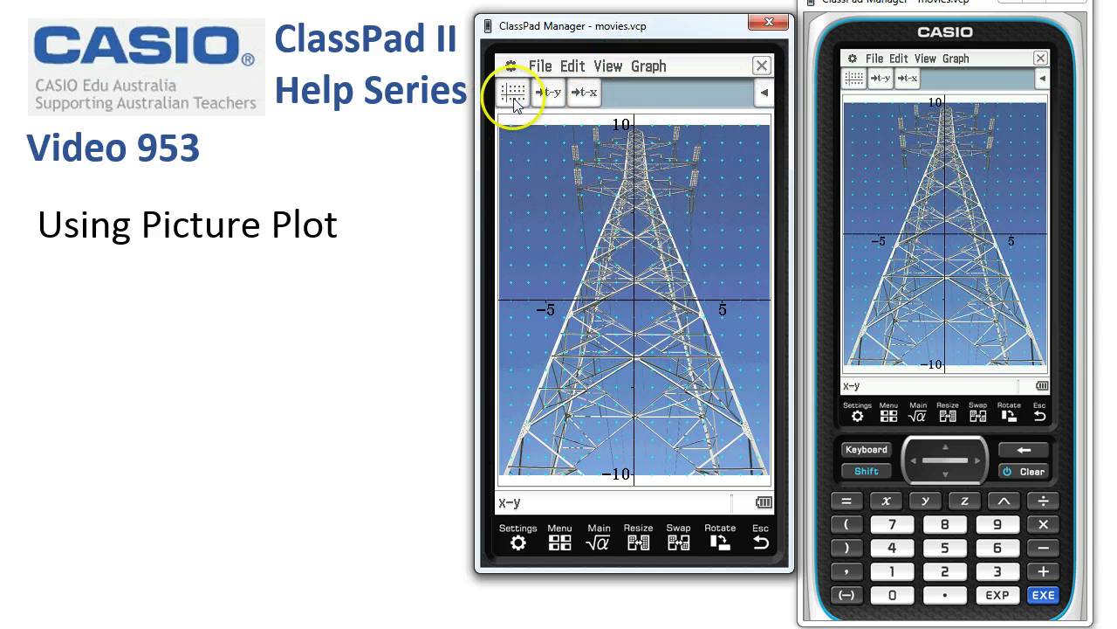
click(515, 94)
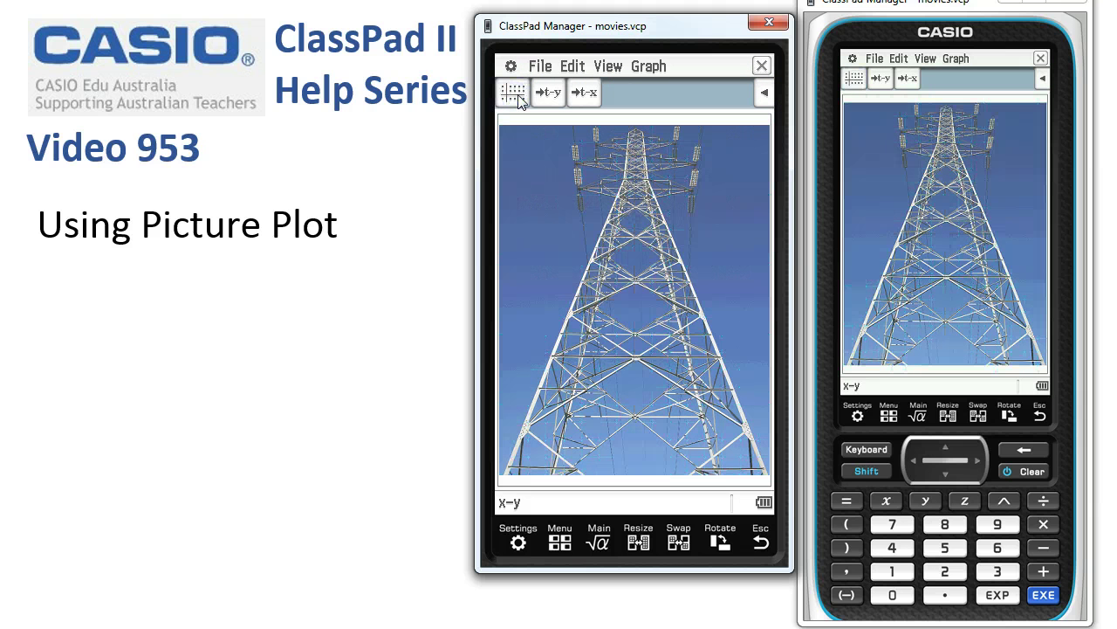
click(518, 100)
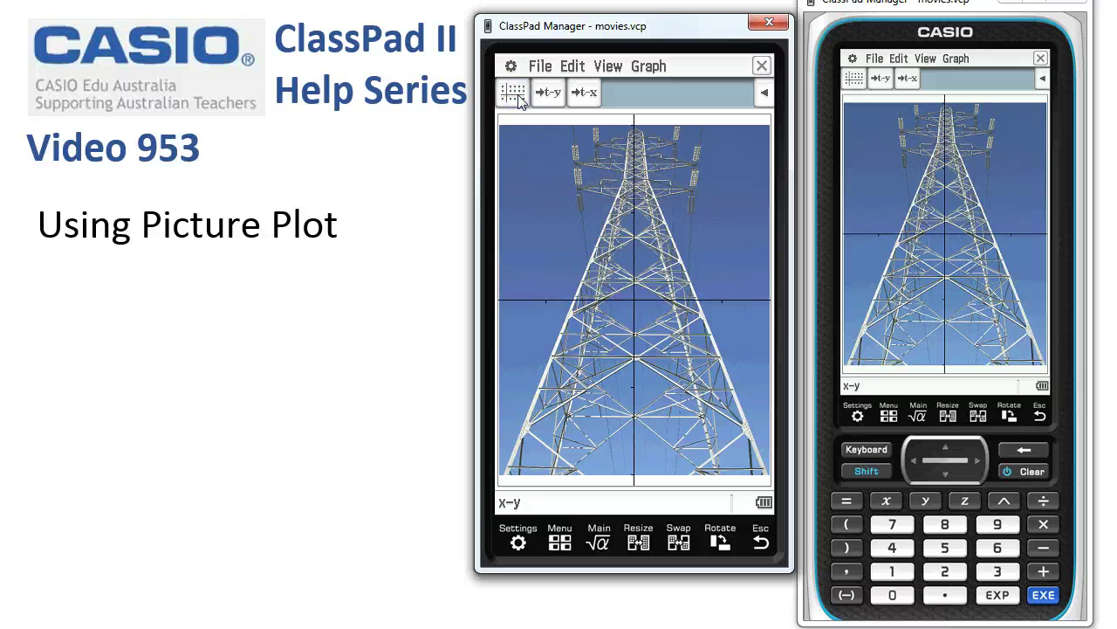
click(518, 99)
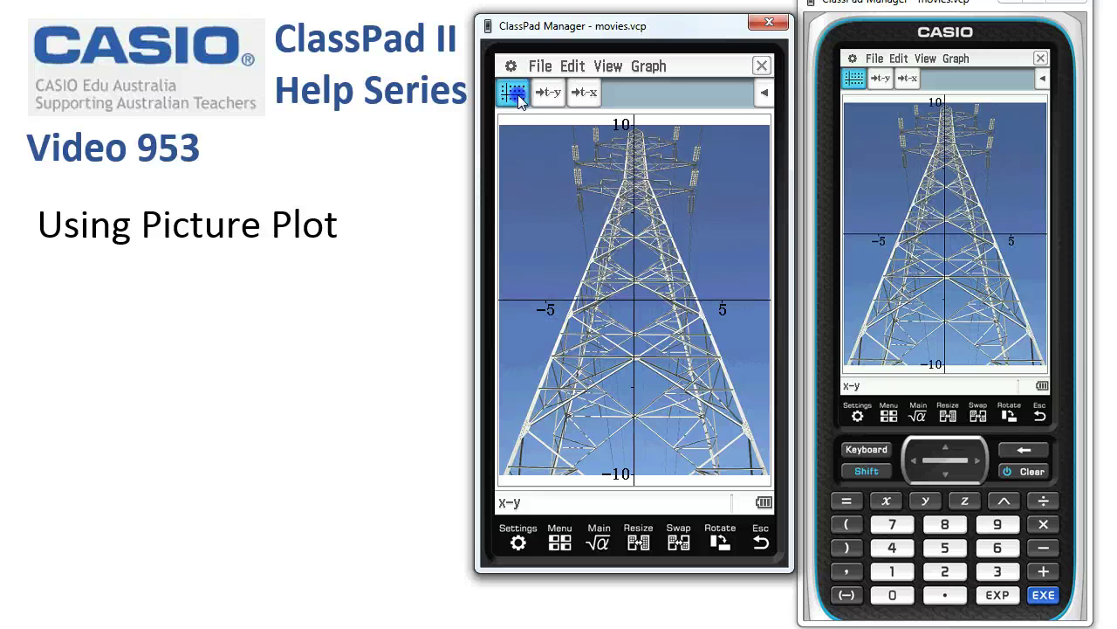
click(518, 99)
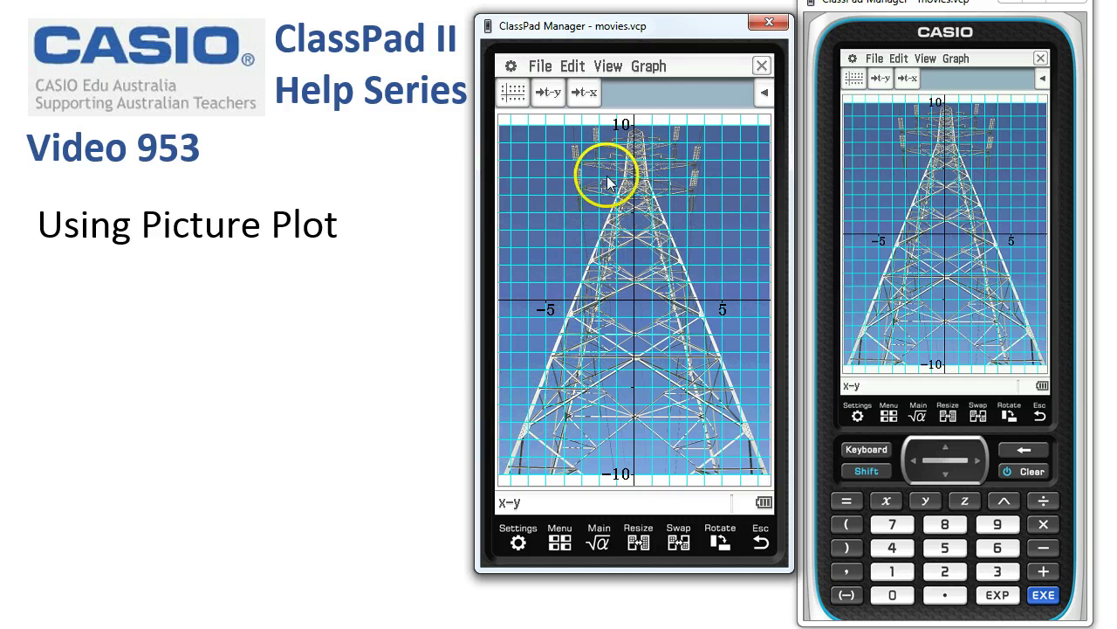
click(765, 94)
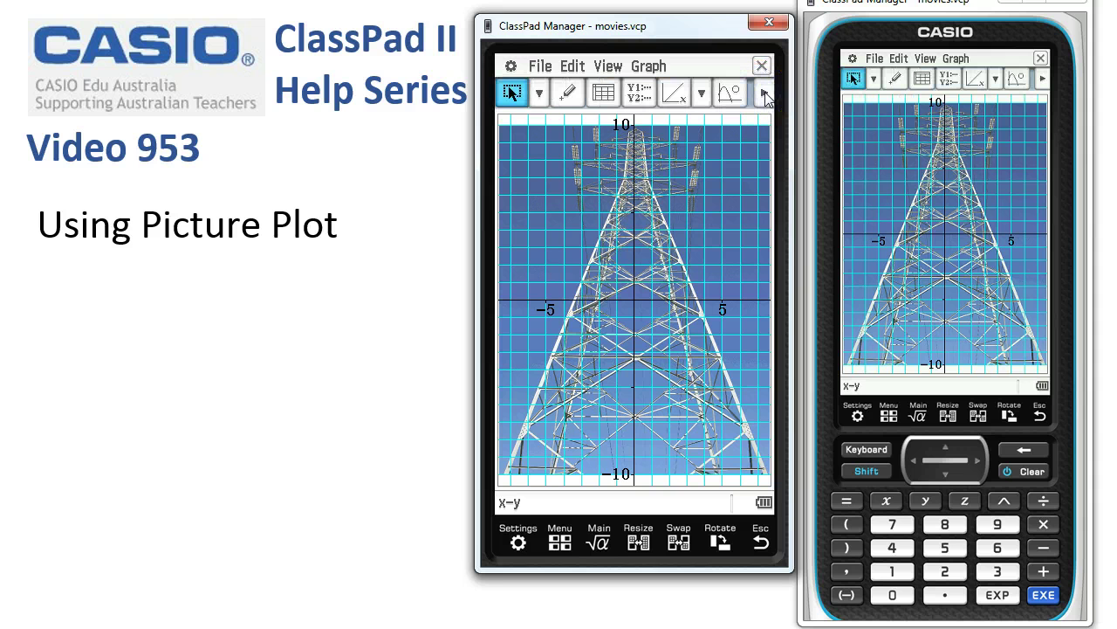
Step: Enter py2=m·x+c in the Graph Editor using the abc keypad
click(641, 94)
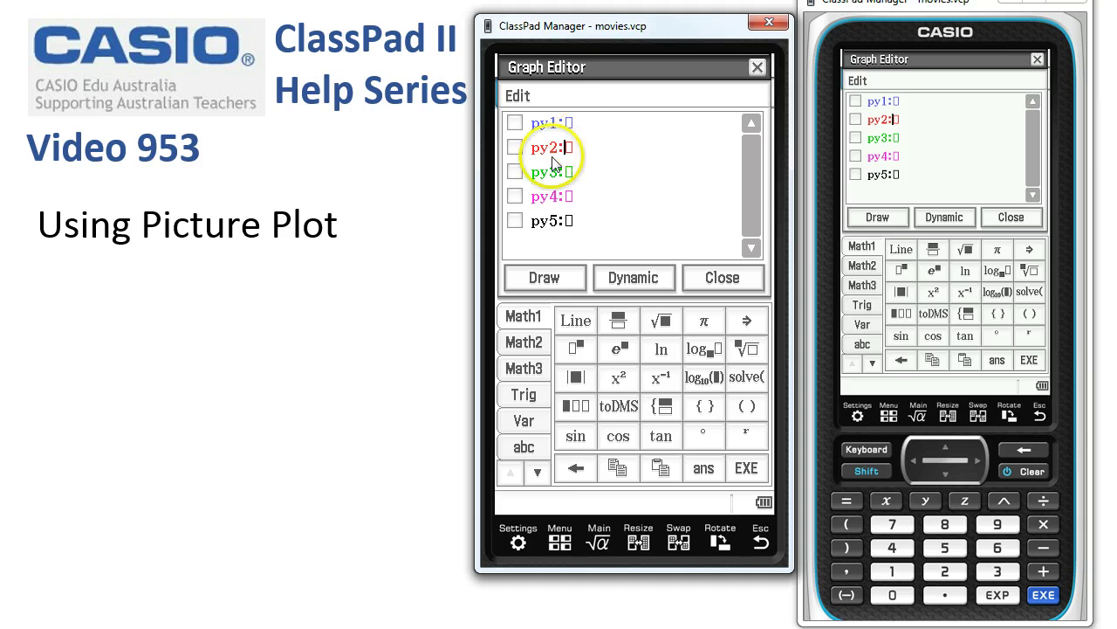
click(523, 442)
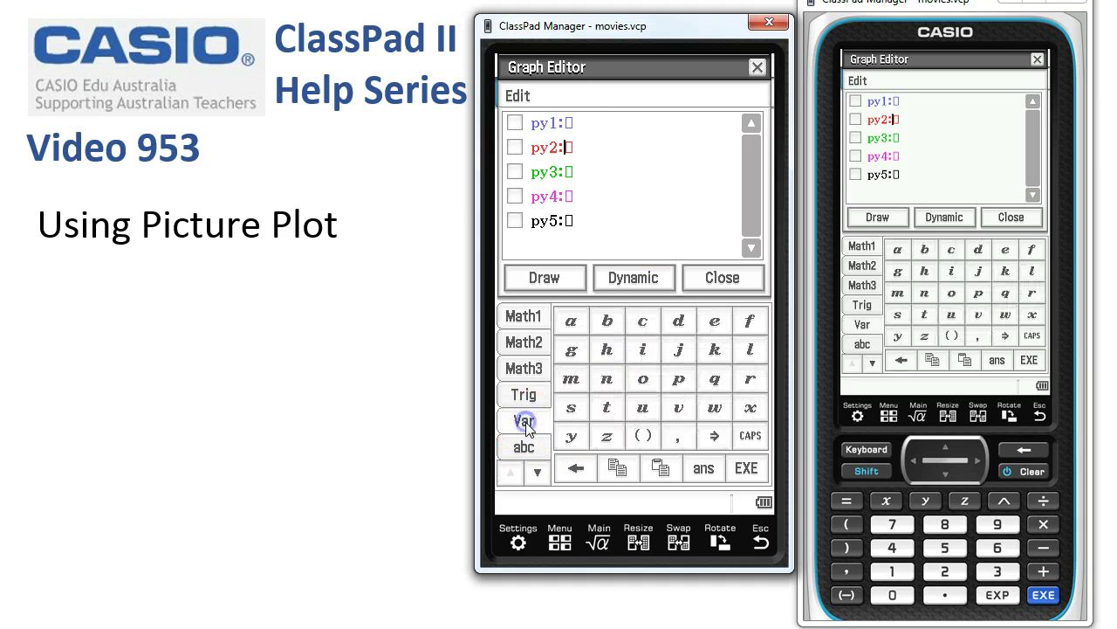
click(572, 381)
click(750, 407)
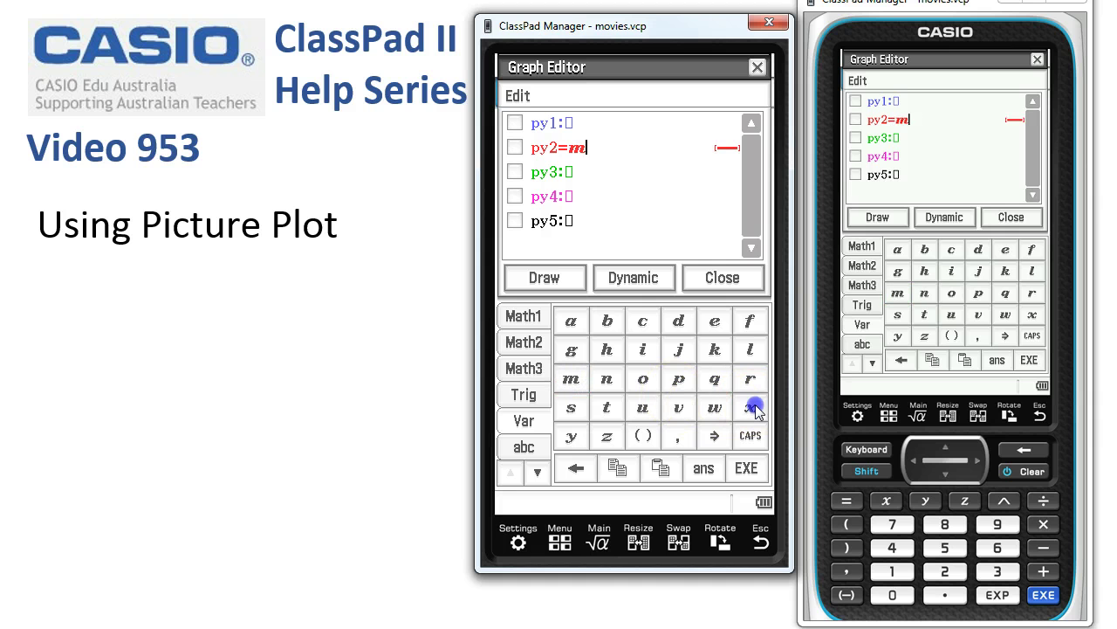
click(1044, 571)
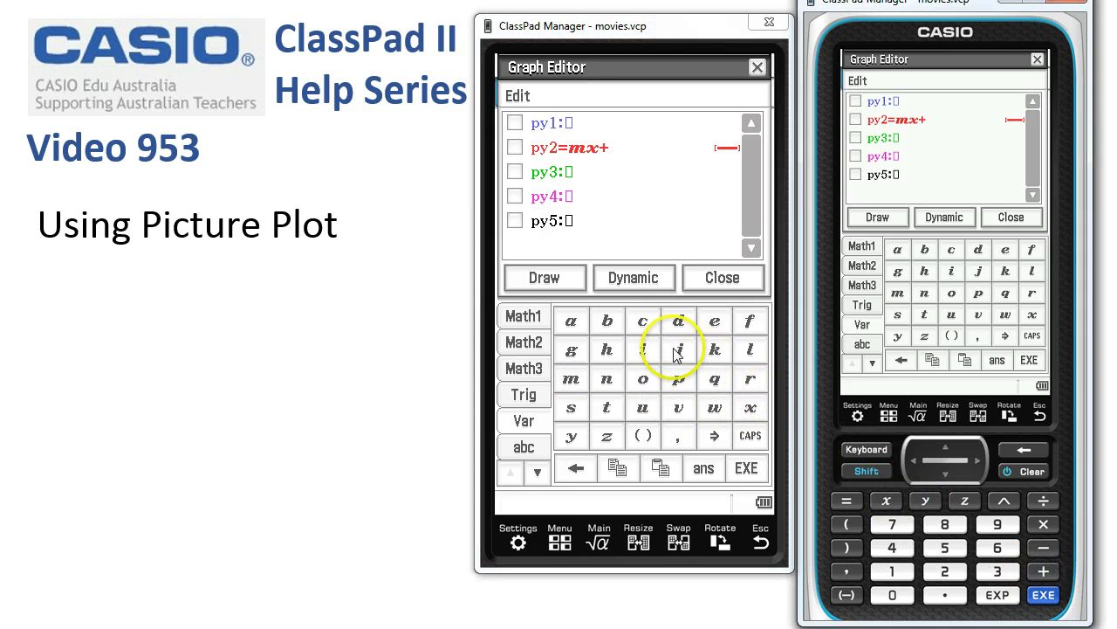
click(644, 322)
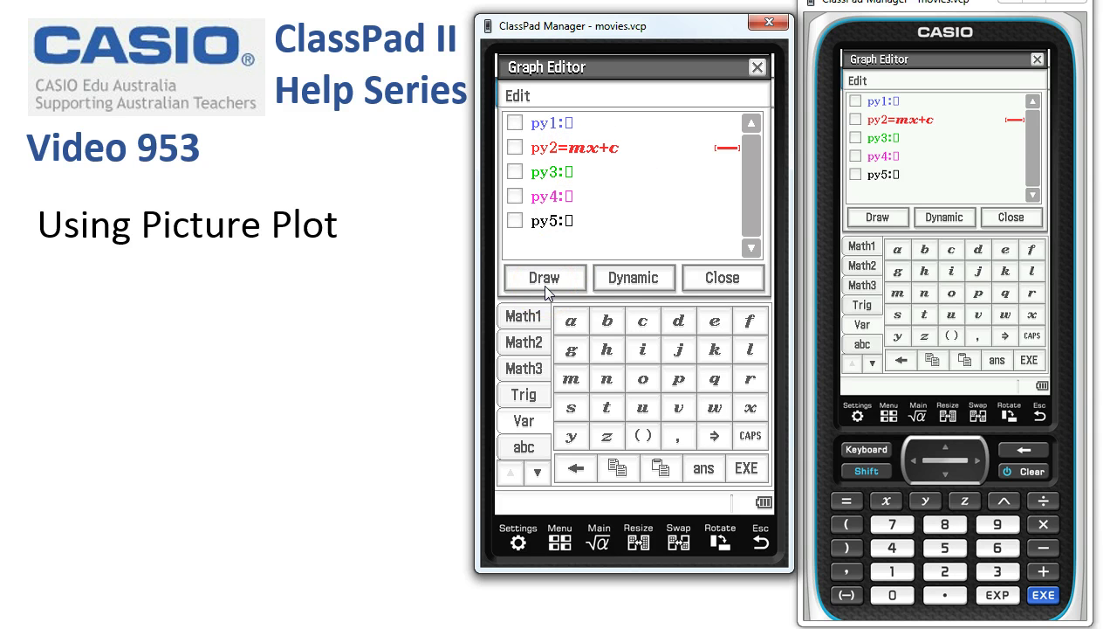
Step: Dismiss the parameter error, tick py2 and draw it as a Dynamic Graph
click(633, 276)
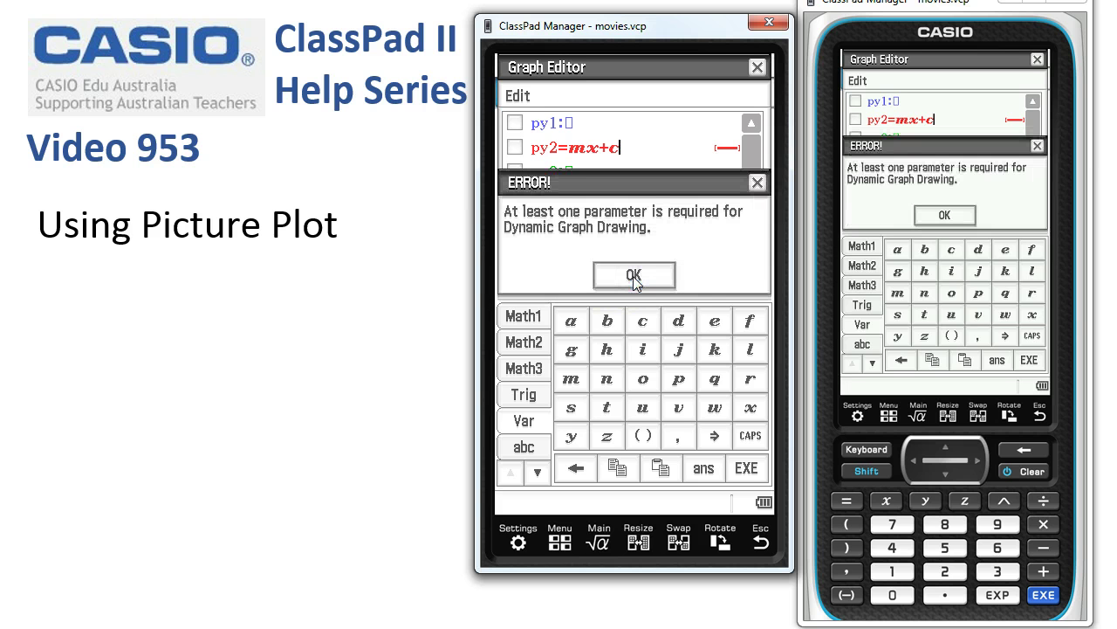
click(633, 275)
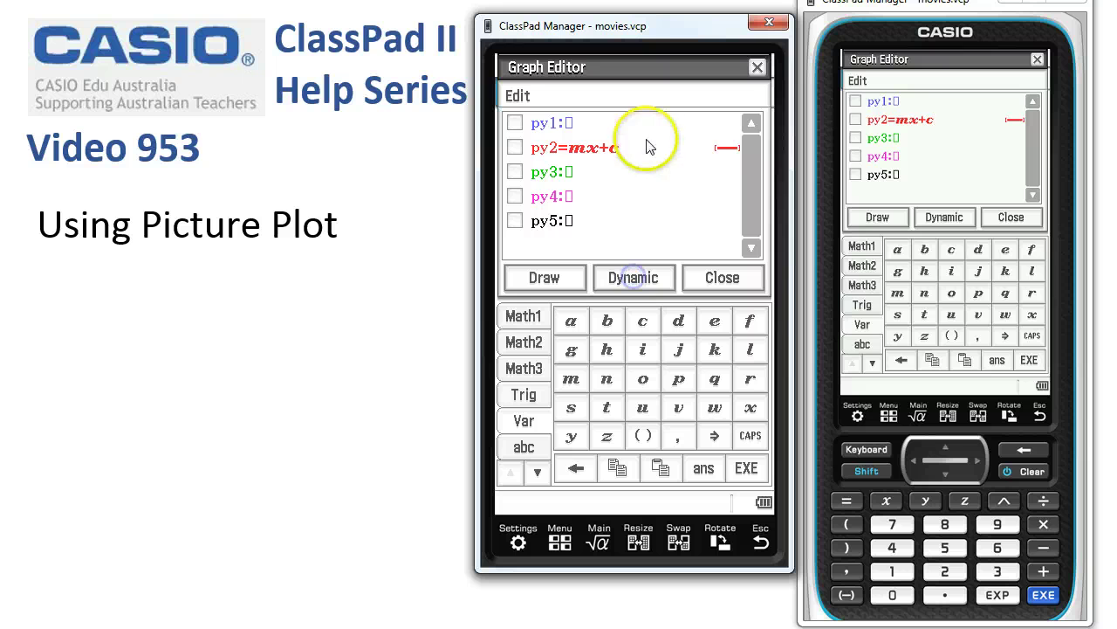
click(515, 150)
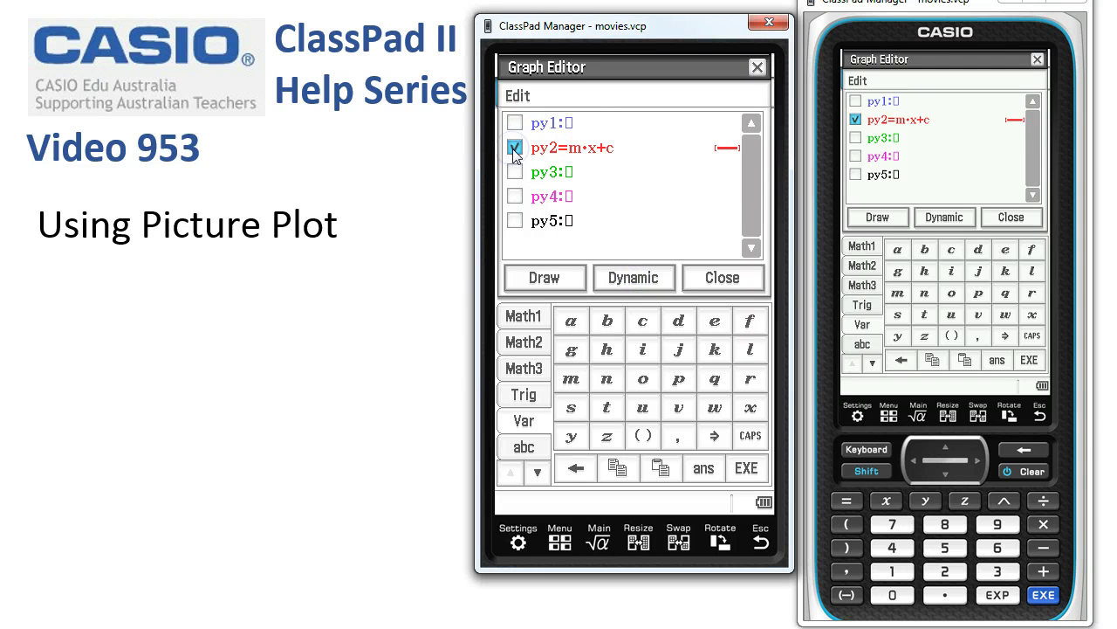
click(615, 149)
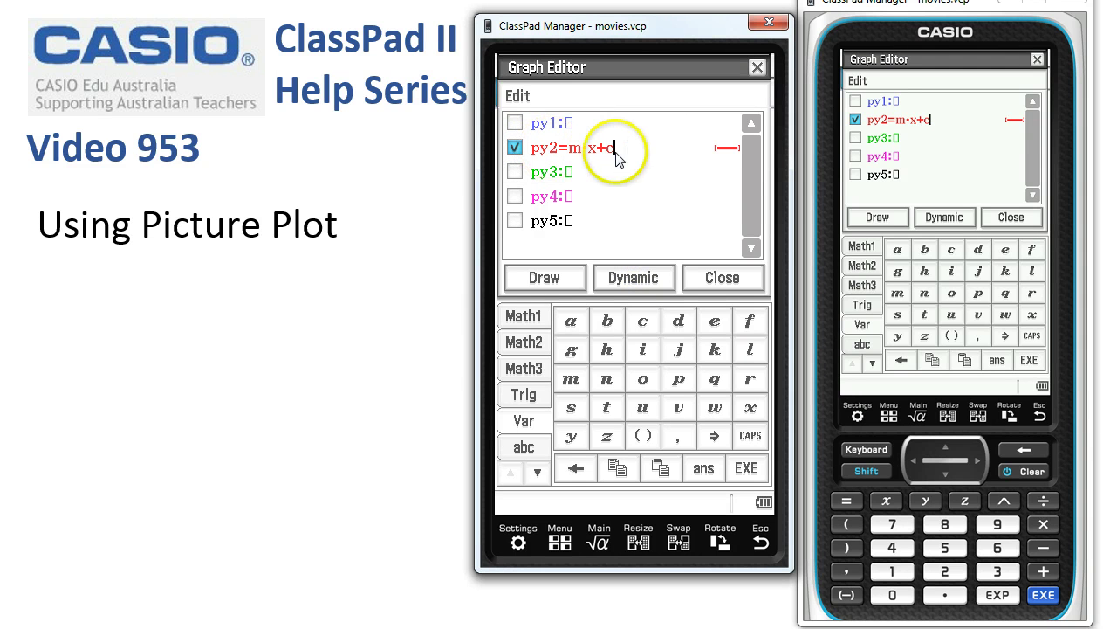
click(646, 282)
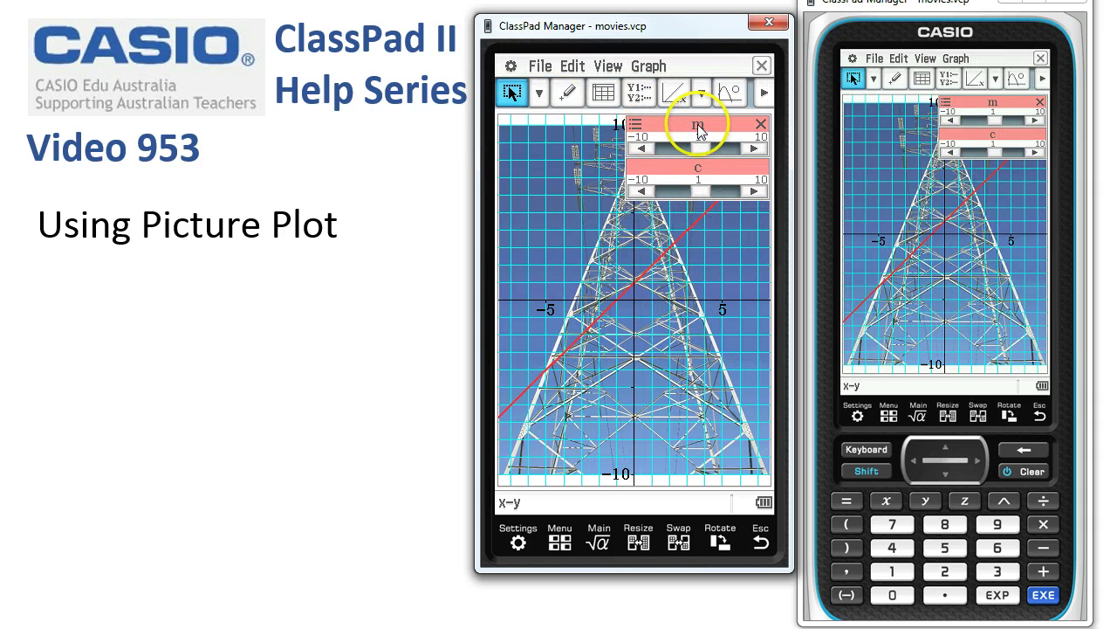
Step: Move the slider panel lower on the graph and raise m to 3
click(680, 169)
drag(678, 322, 669, 349)
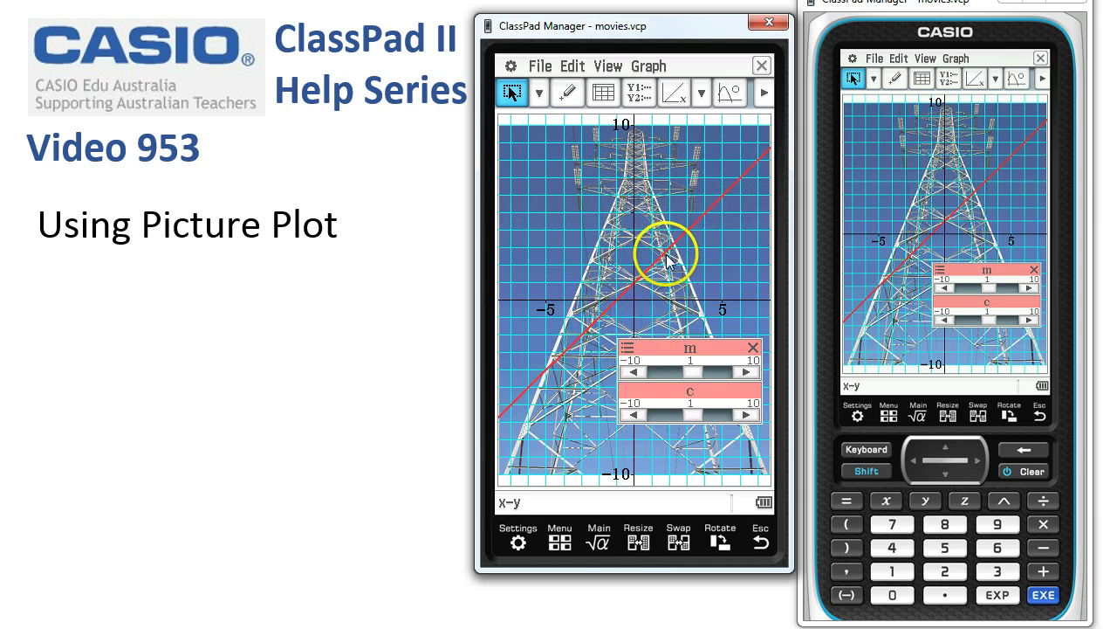
click(749, 373)
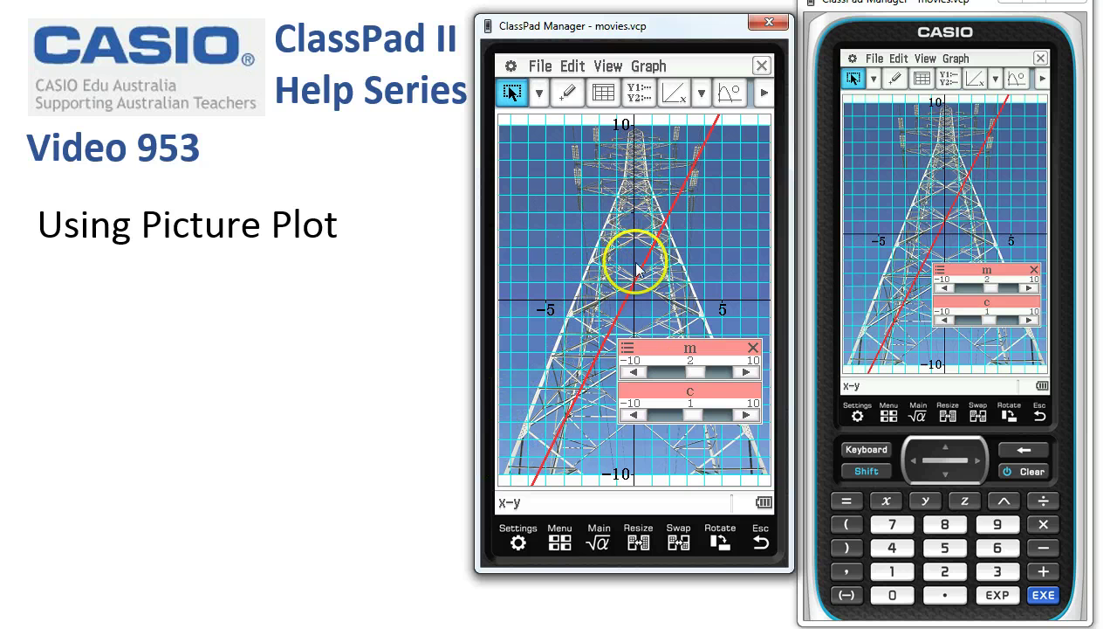
click(749, 372)
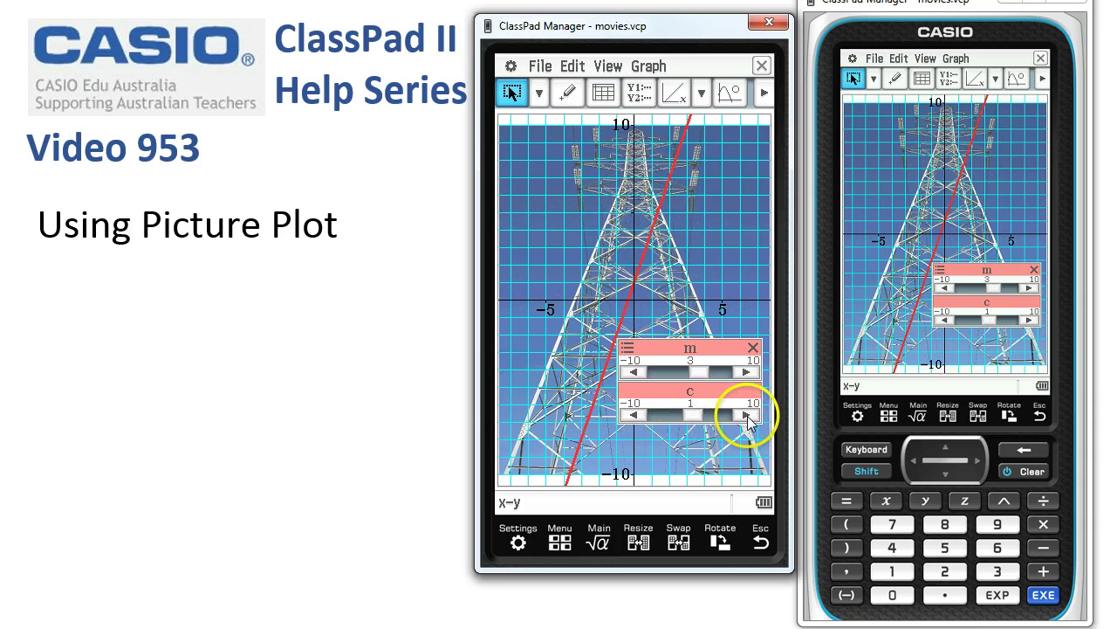
Step: Adjust the c slider upward and then back down to settle c at 8
click(747, 415)
click(746, 415)
click(746, 415)
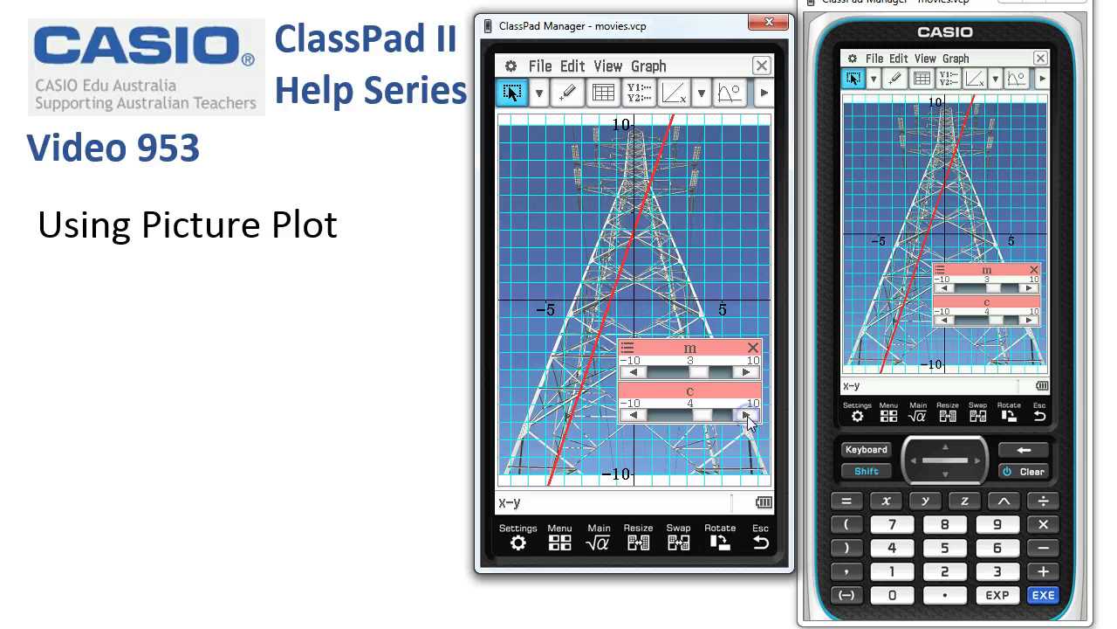
click(746, 416)
click(747, 415)
click(746, 416)
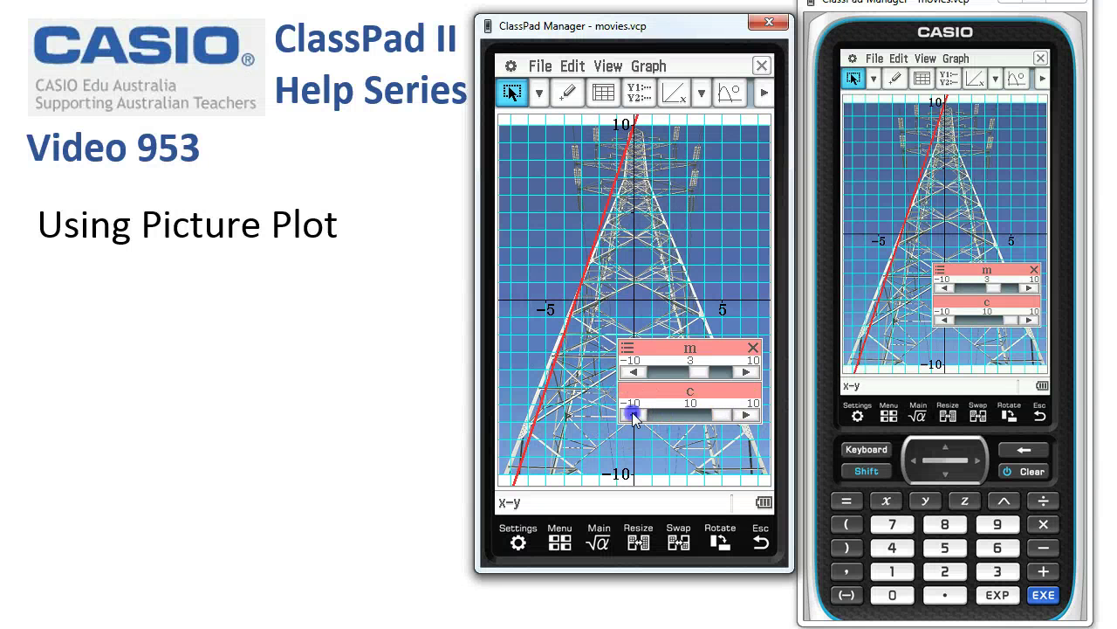
click(634, 415)
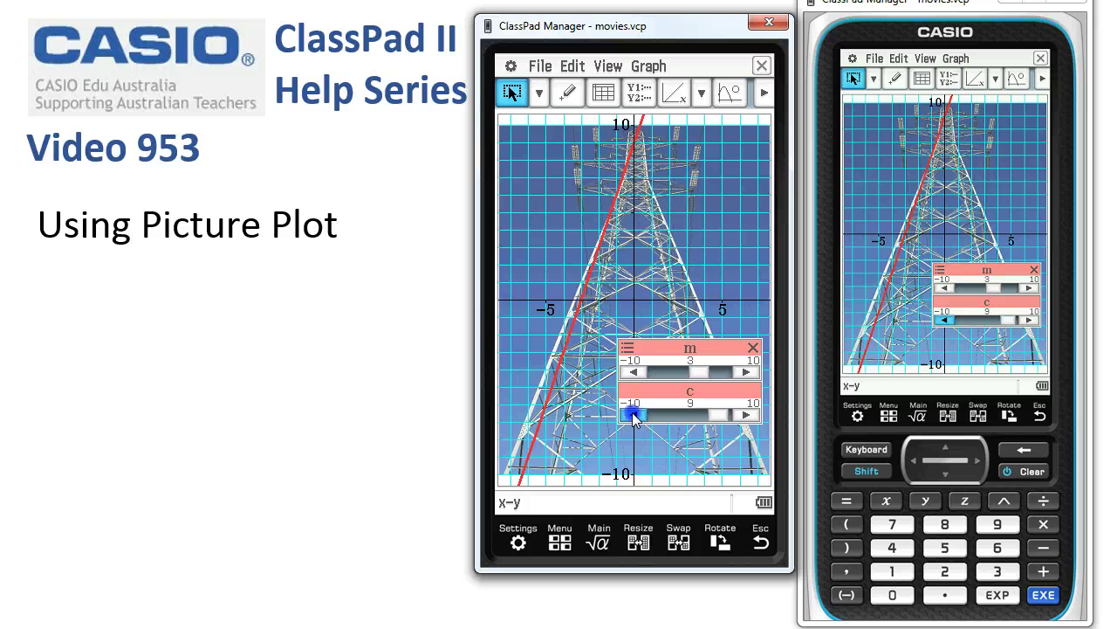
click(634, 416)
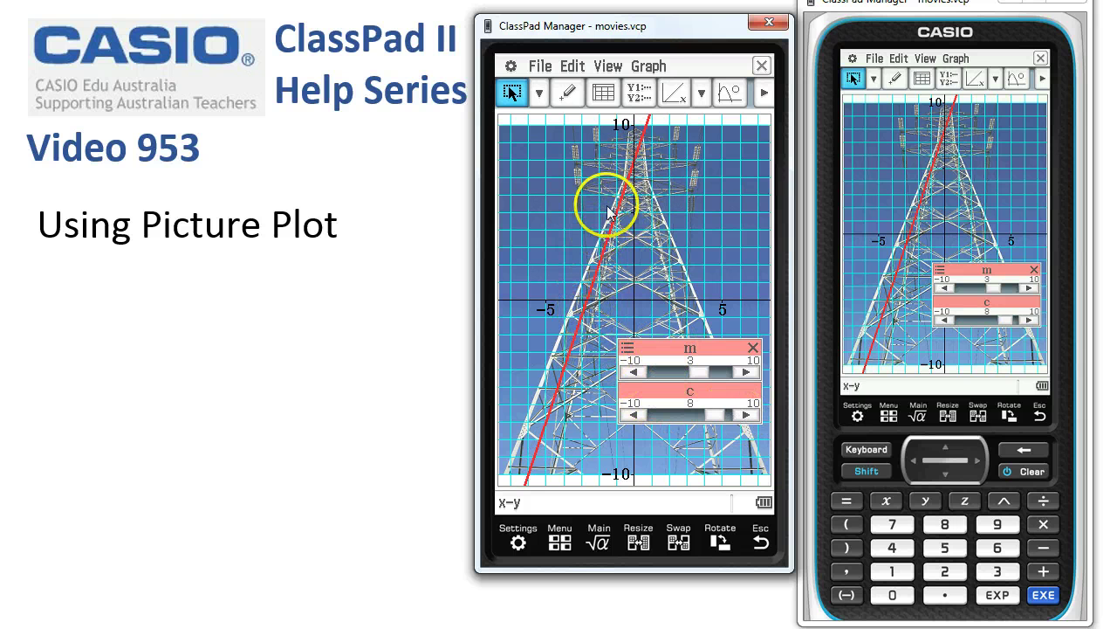
Step: Test m at 4 and 2, then return m to 3
click(746, 372)
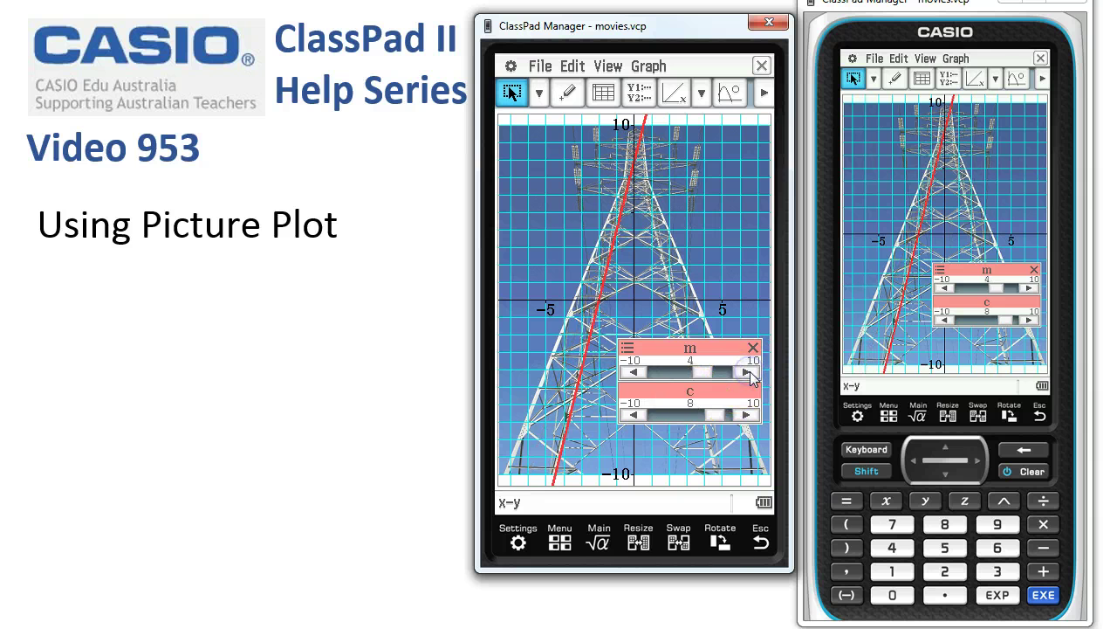
click(635, 373)
click(634, 372)
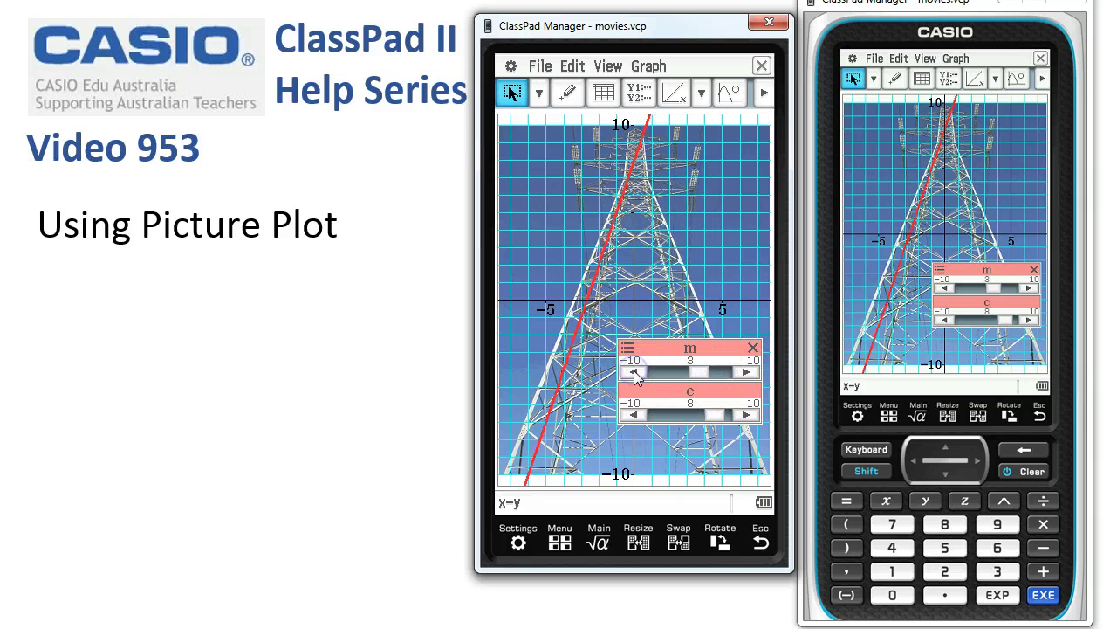
click(634, 371)
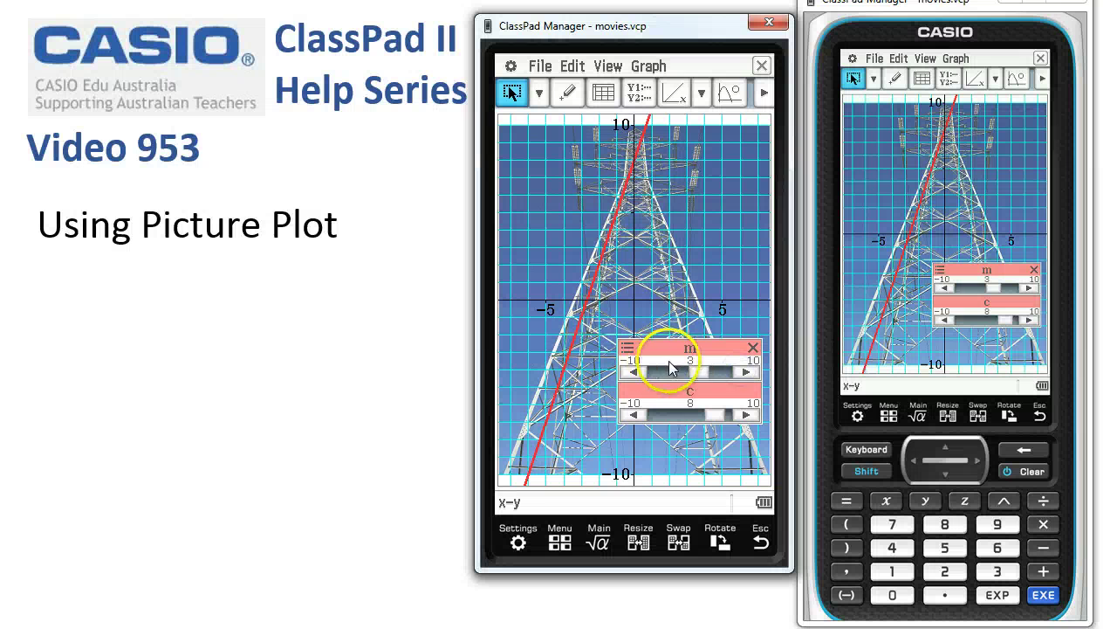
click(746, 372)
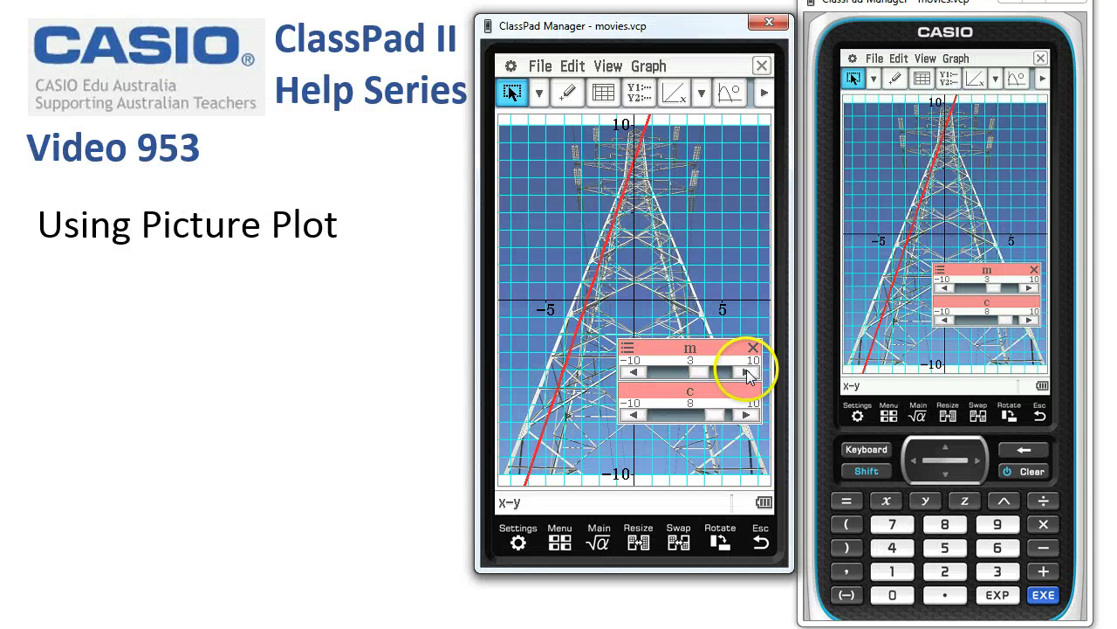
Step: Change the m slider settings to Min 2, Max 3 and Step 0.1
click(628, 349)
click(646, 368)
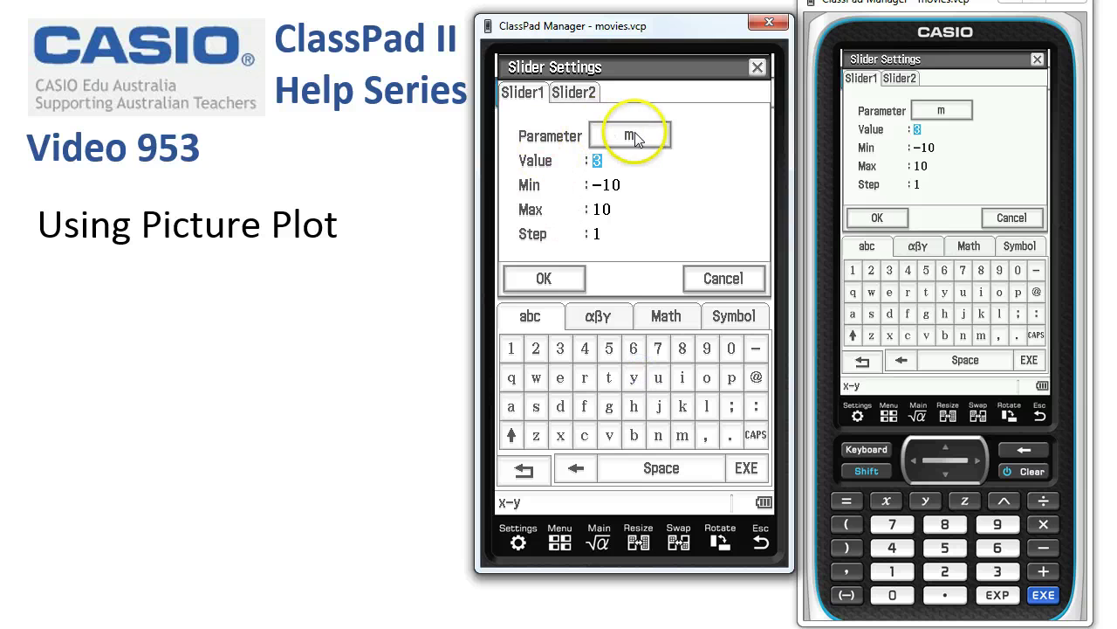
click(607, 185)
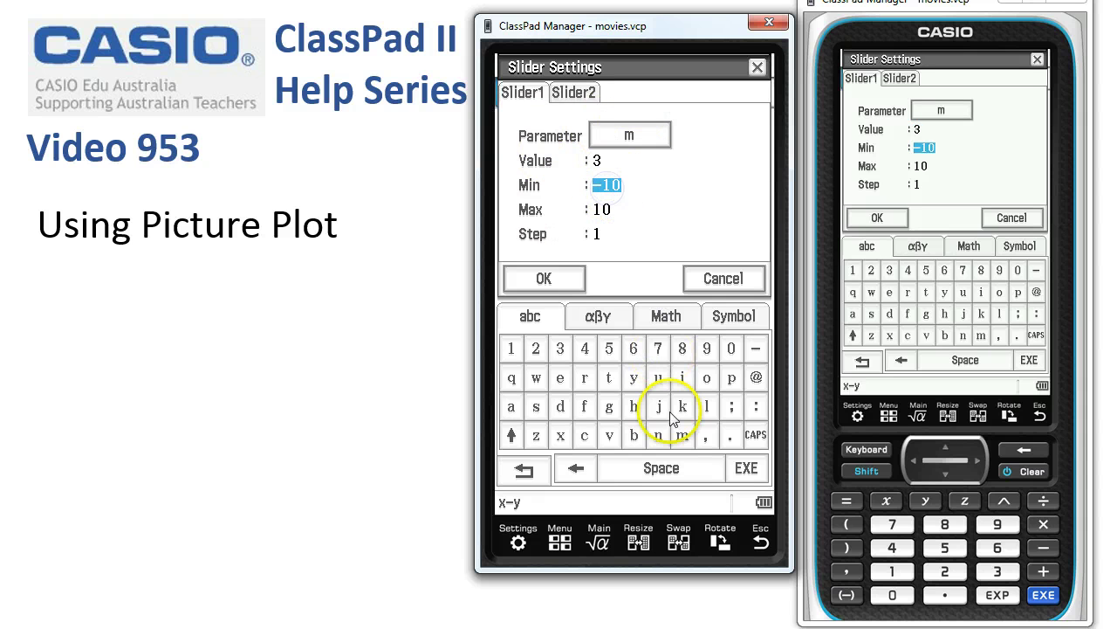
click(932, 571)
click(601, 210)
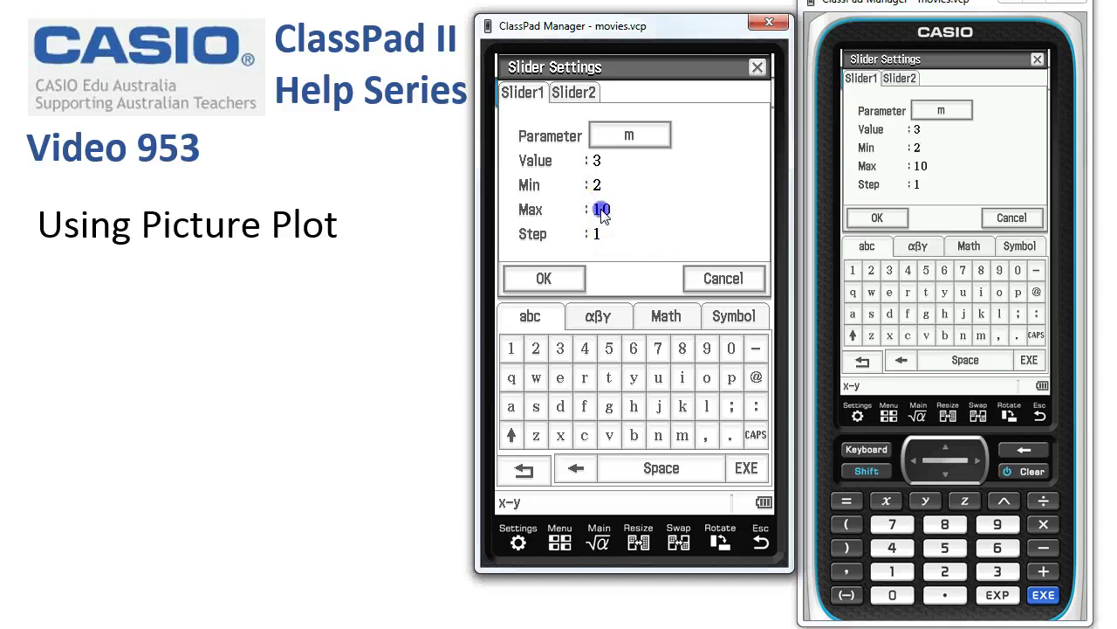
click(994, 569)
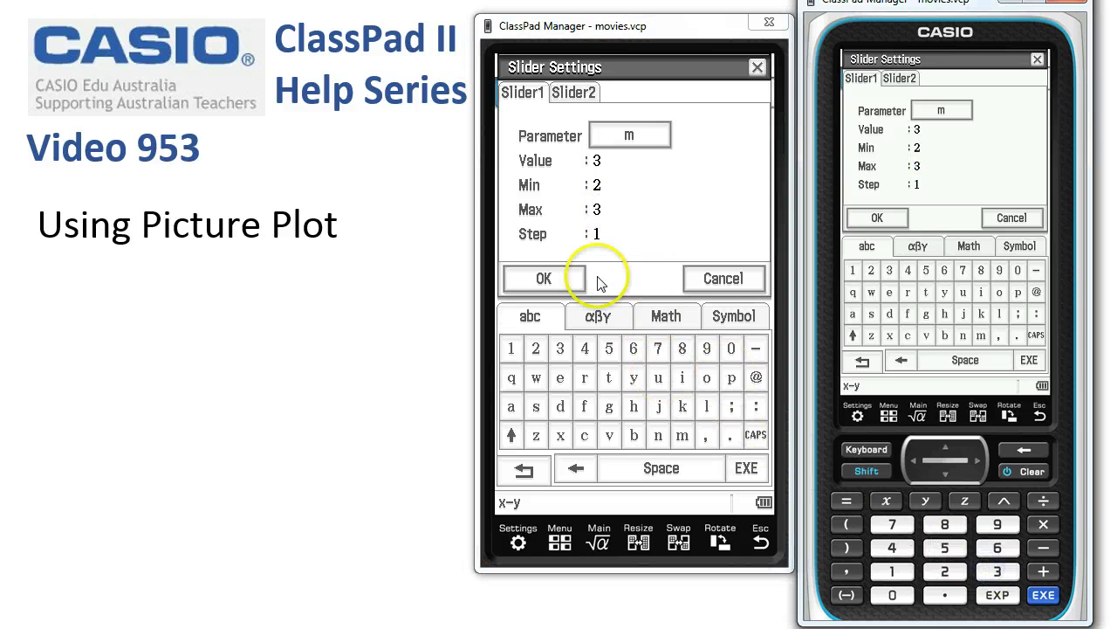
click(597, 234)
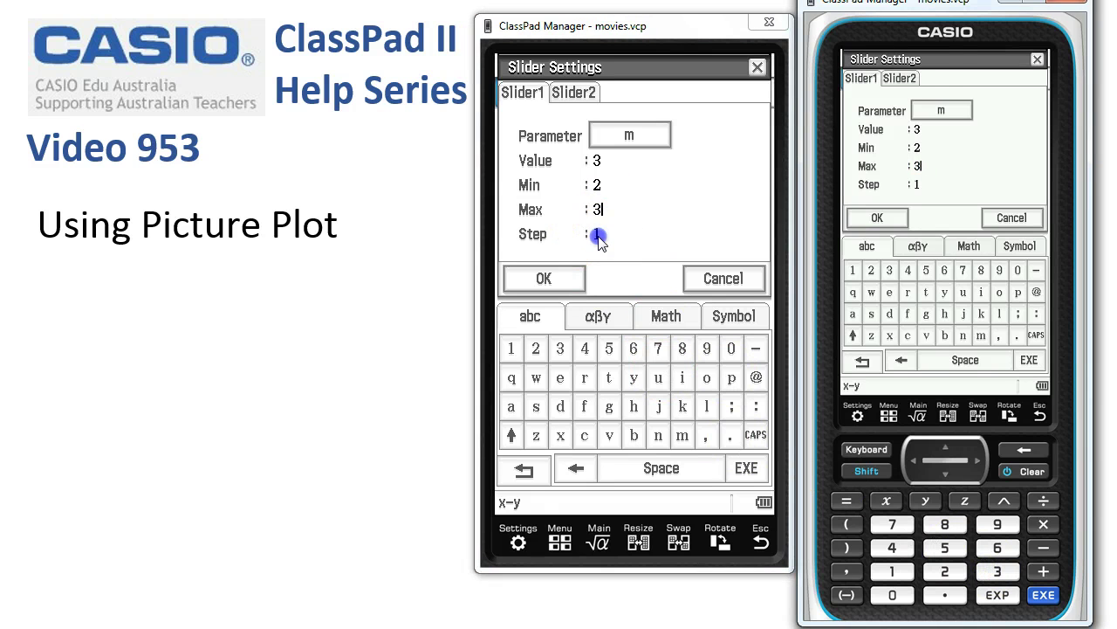
click(893, 598)
click(893, 571)
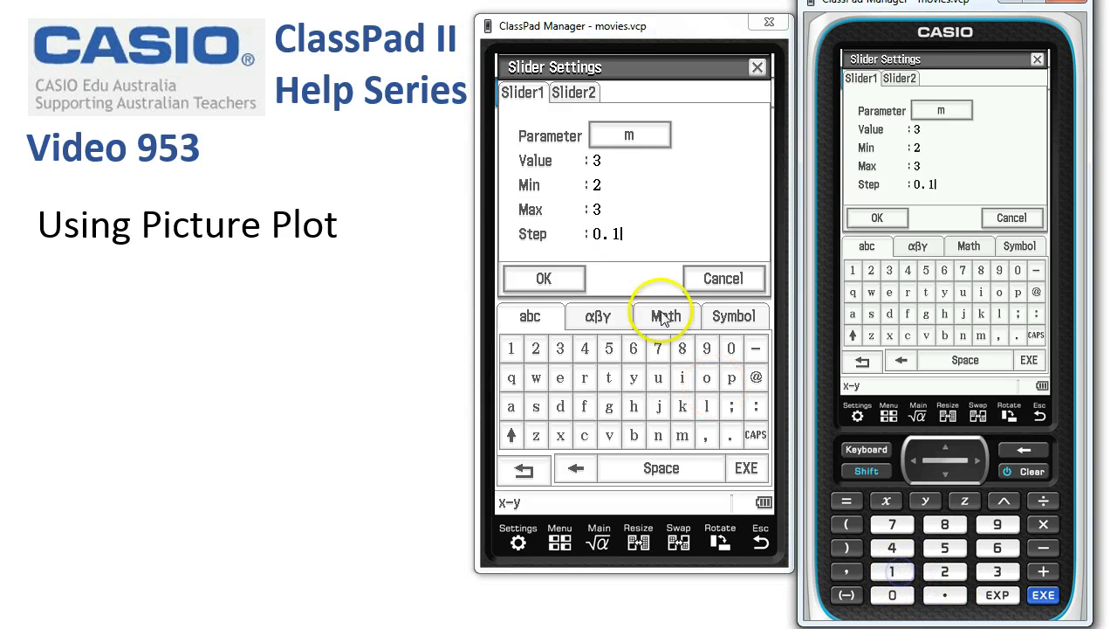
click(550, 288)
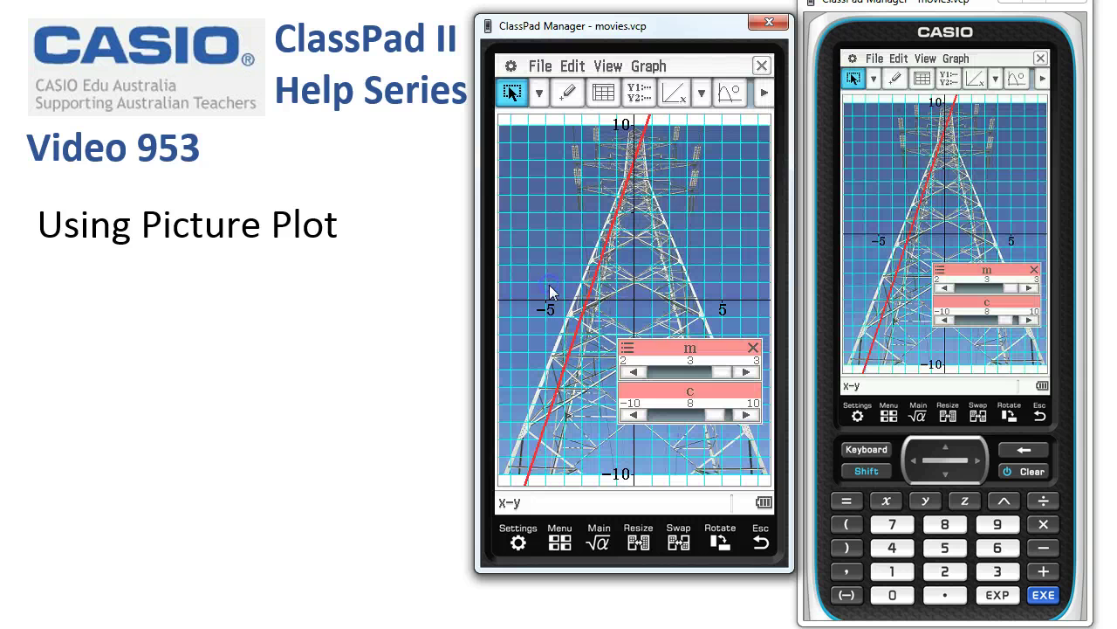
Step: Lower m in 0.1 steps from 3 to 2.5 to match the tower edge
click(639, 372)
click(639, 372)
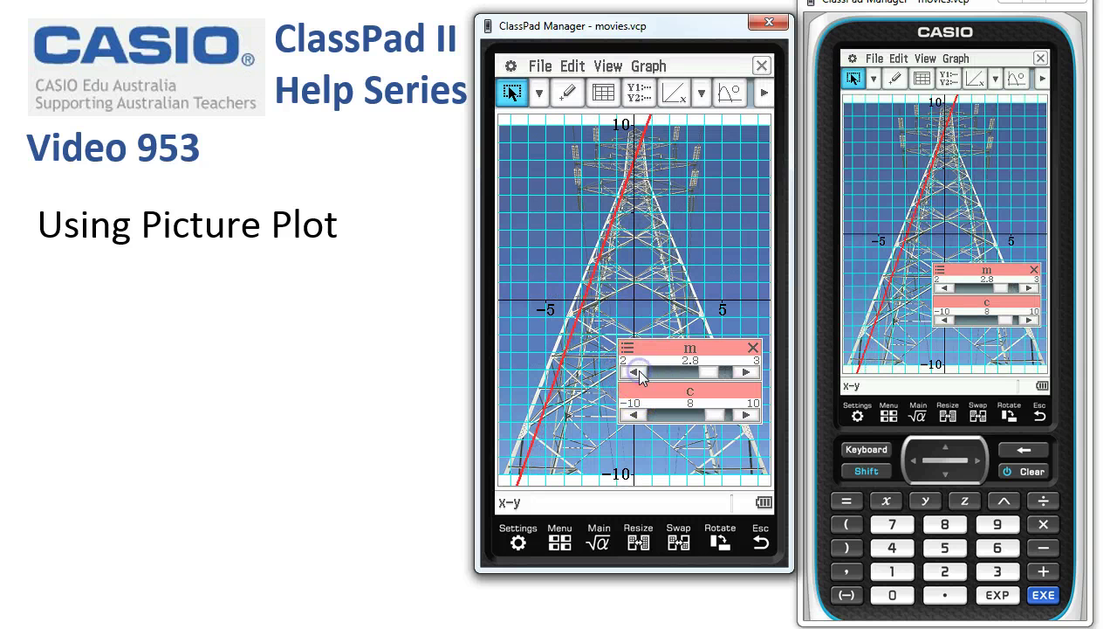
click(639, 372)
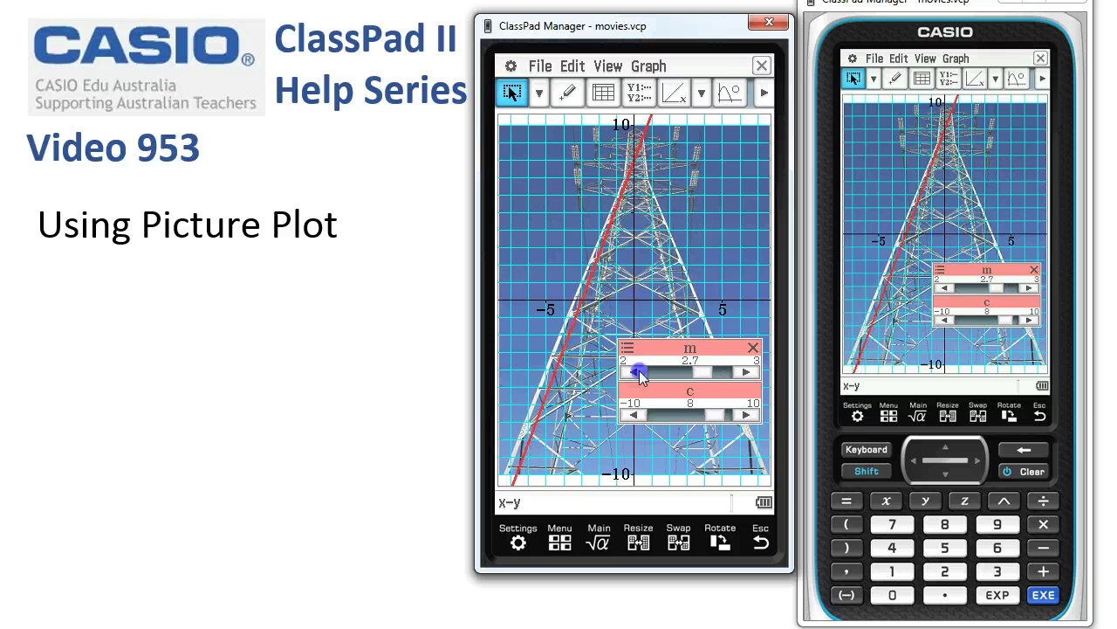
click(639, 372)
click(639, 372)
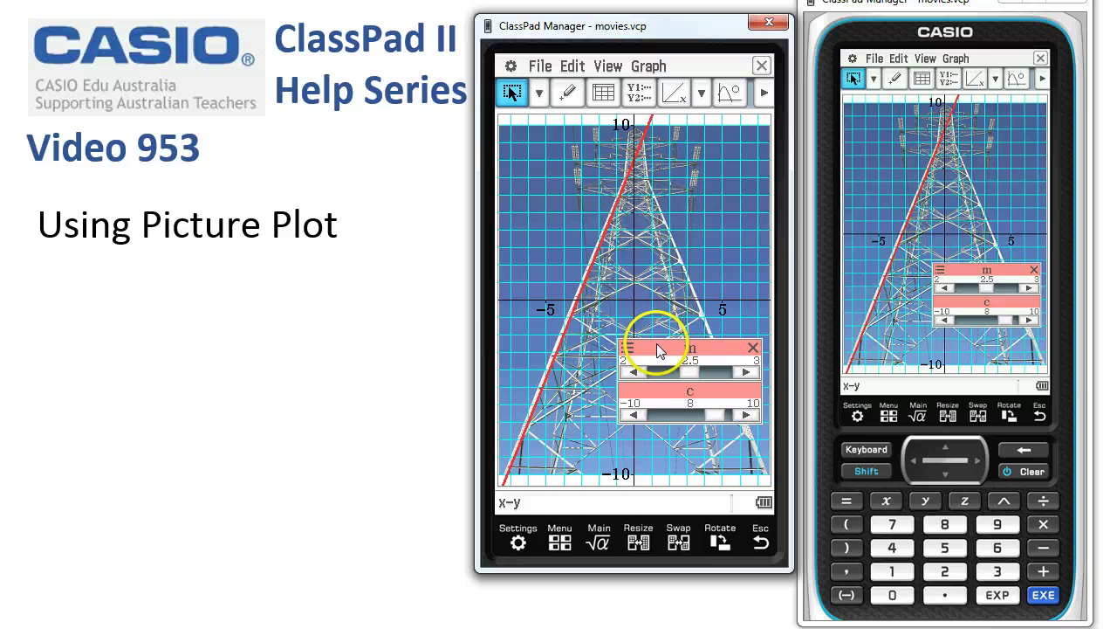
Step: Test c at 9, return it to 8 and bring up the slider options
click(747, 415)
click(640, 416)
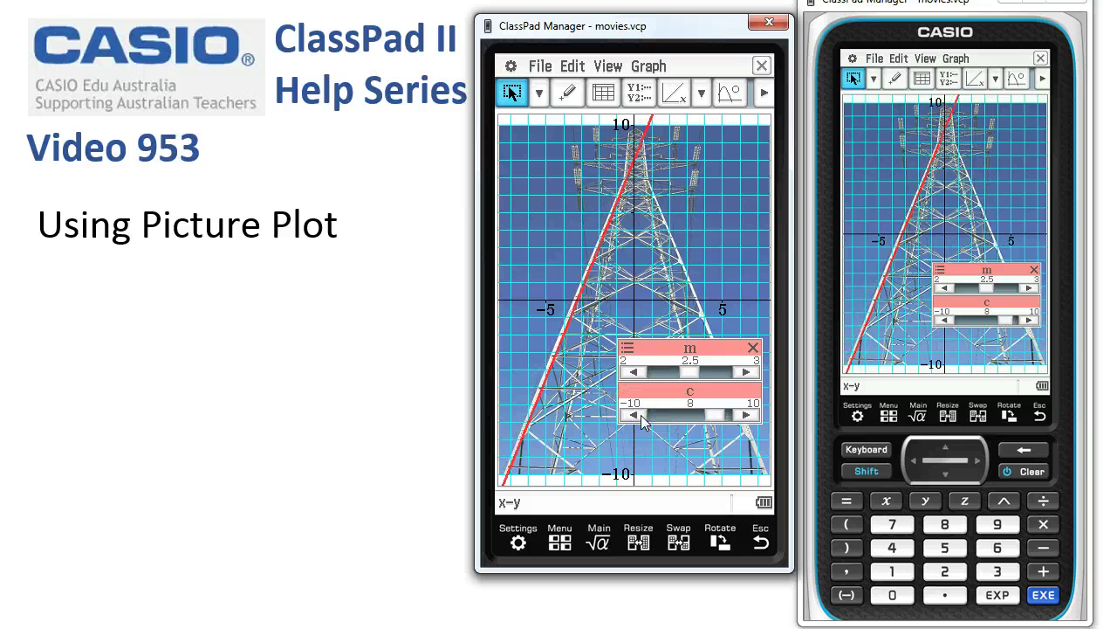
click(628, 348)
Step: Give the c slider (Slider2) Min 7, Max 9 and Step 0.25
click(636, 370)
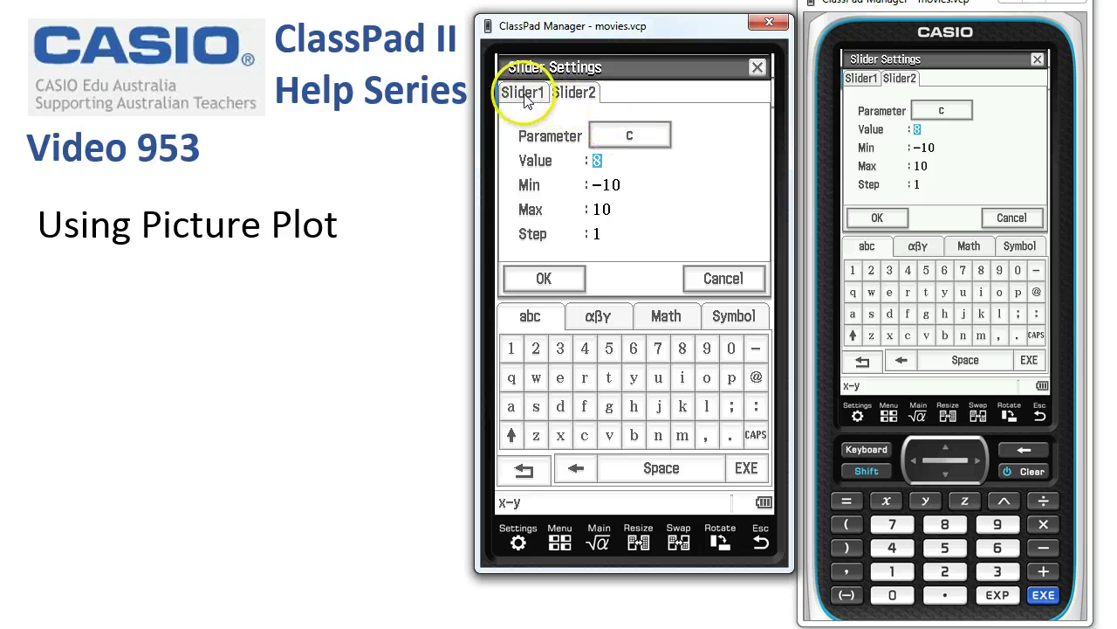
click(525, 96)
click(582, 95)
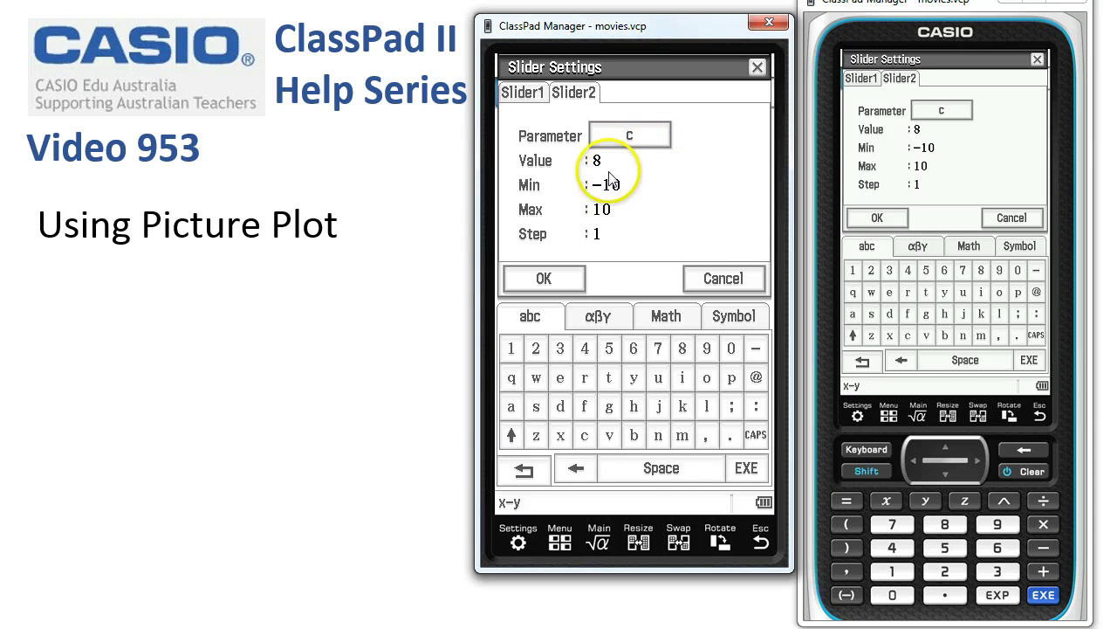
click(607, 185)
click(893, 524)
click(602, 210)
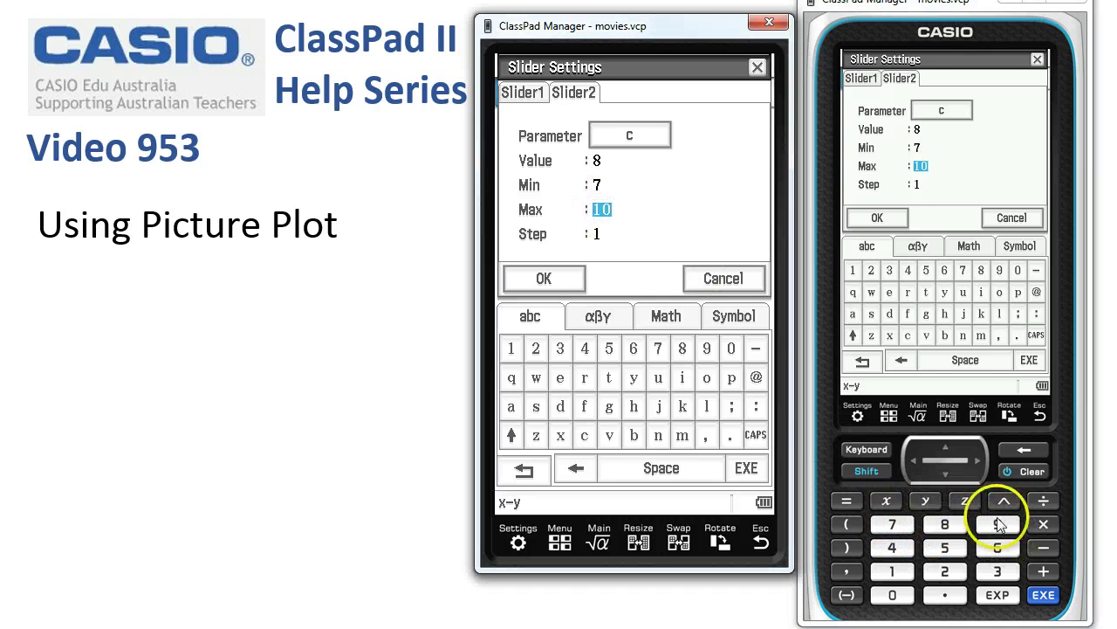
click(997, 524)
click(599, 234)
click(892, 594)
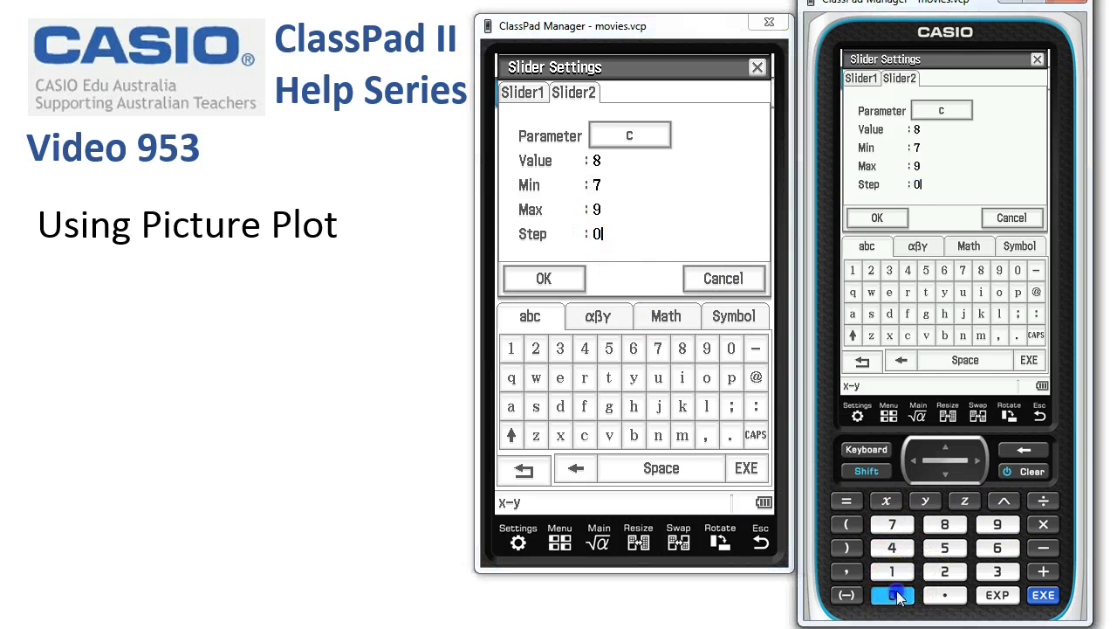
click(944, 547)
click(576, 276)
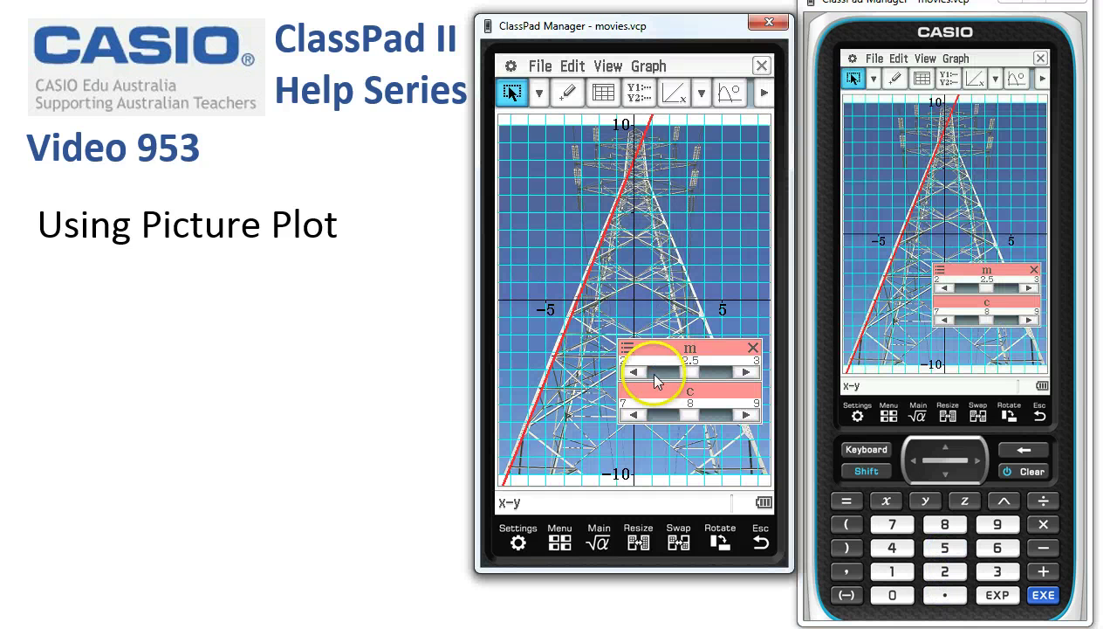
Step: Raise c to 8.5 in 0.25 steps, then start Auto Play of the sliders
click(746, 415)
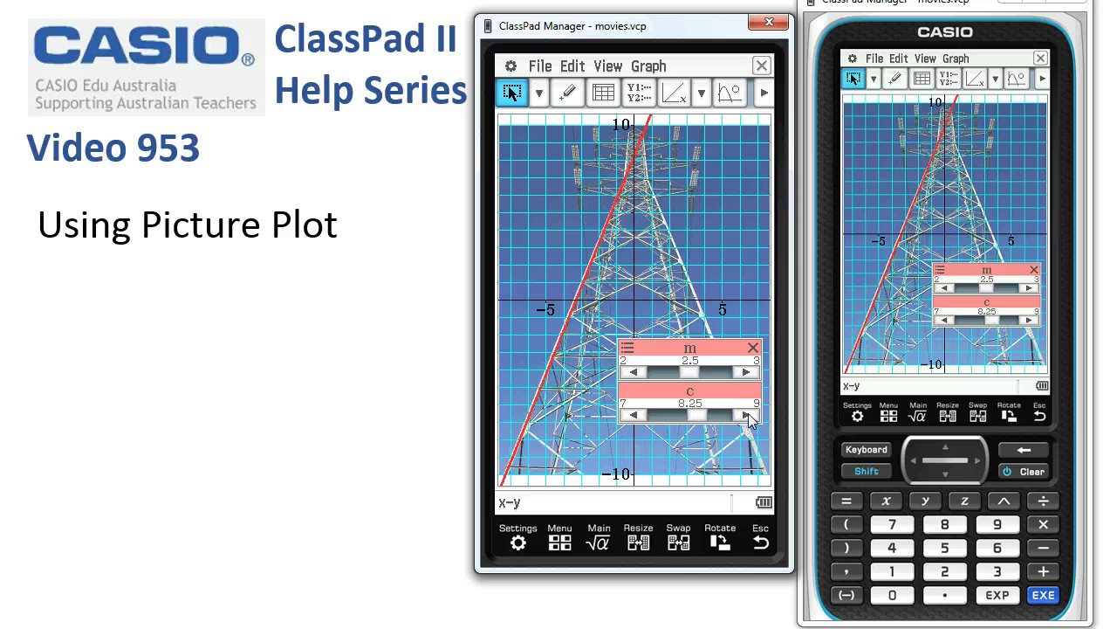
click(746, 415)
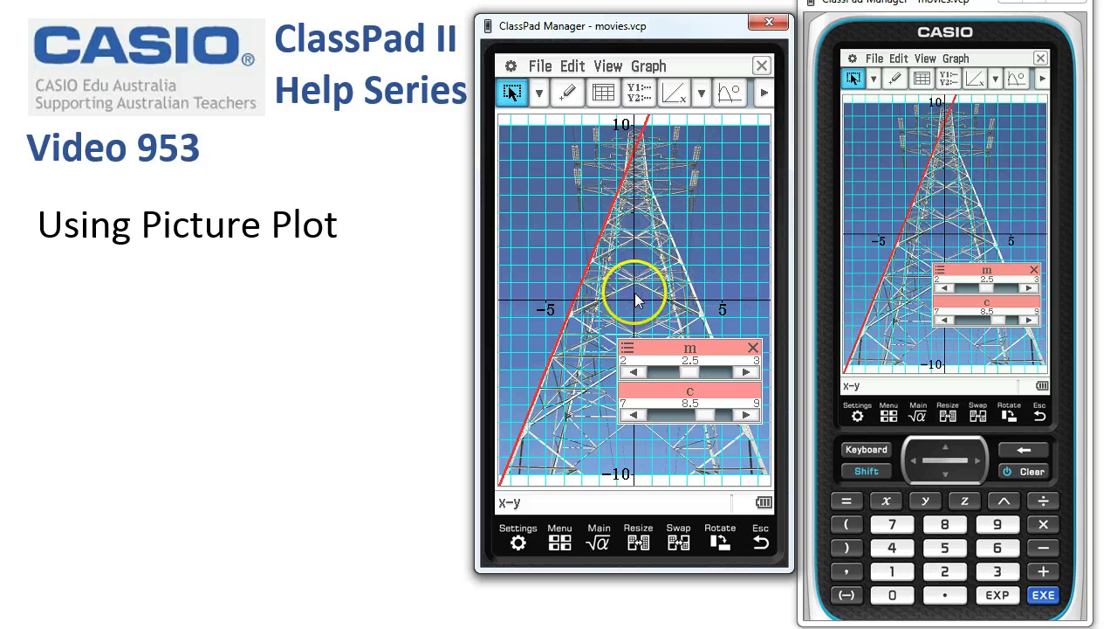
click(627, 347)
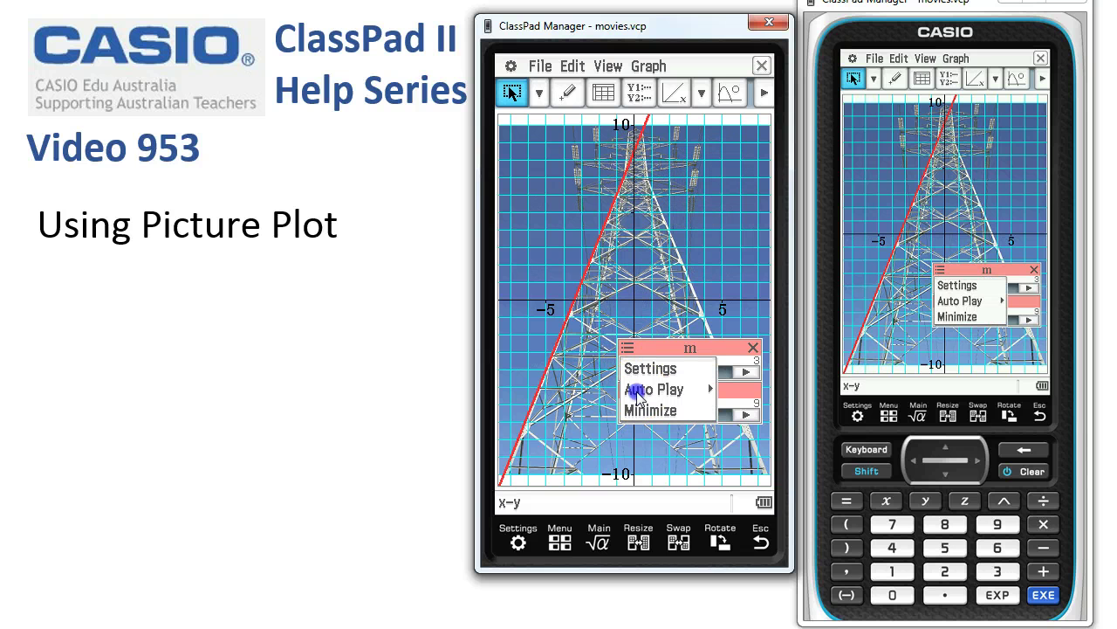
click(638, 393)
click(738, 405)
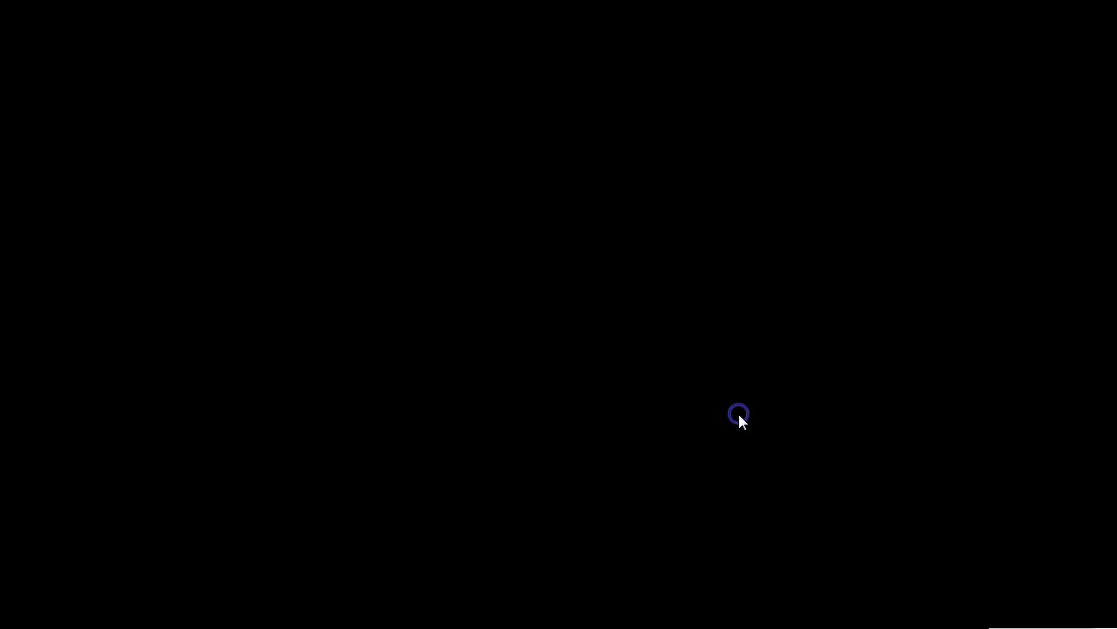